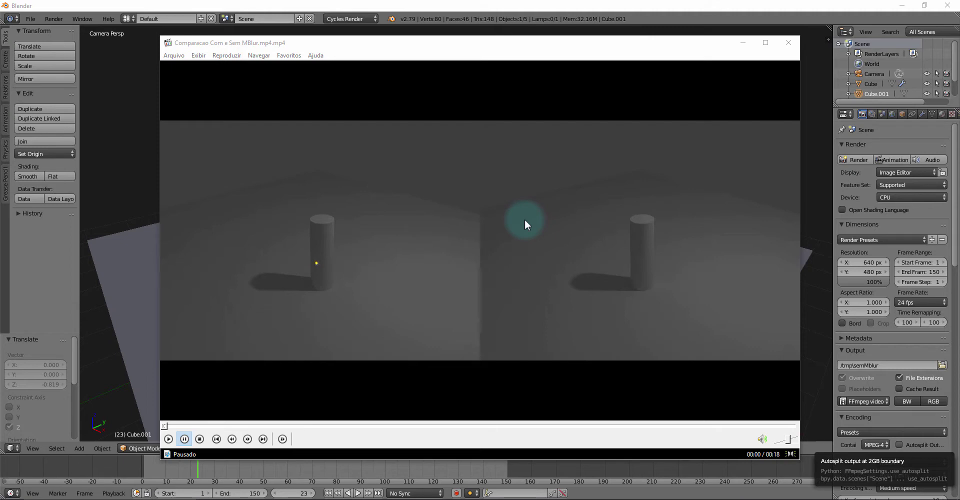
# Step: Play the comparison video with and without motion blur full screen and return it to its window
pyautogui.click(524, 219)
pyautogui.doubleClick(525, 224)
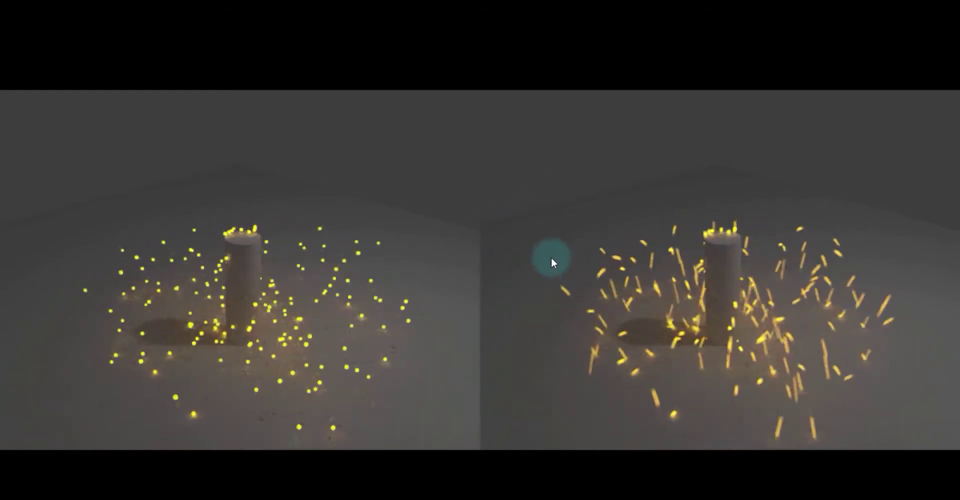
pyautogui.doubleClick(674, 289)
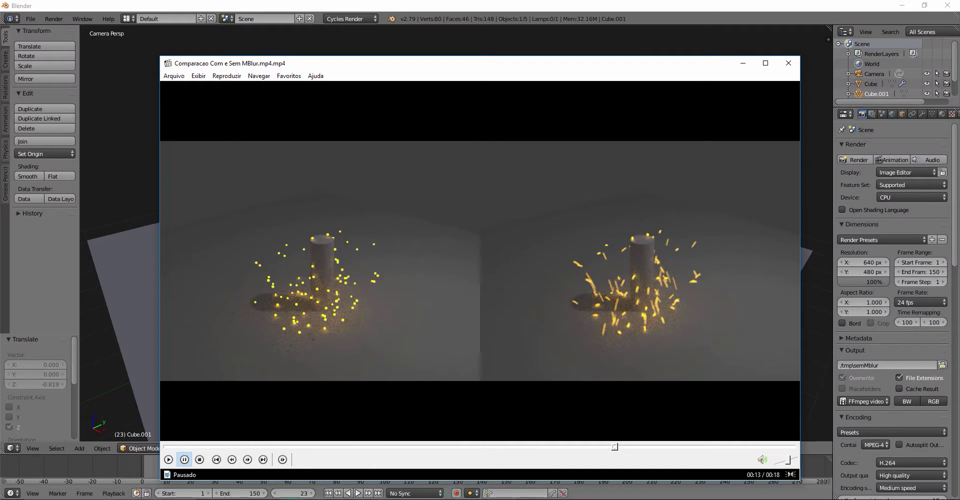
# Step: Switch to Blender, play the particle animation and set the timeline to frame 27
pyautogui.click(295, 499)
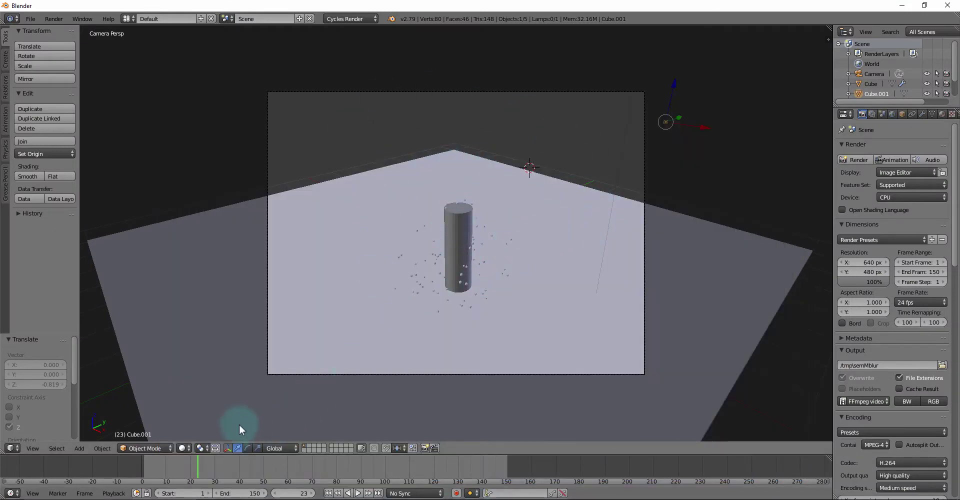
pyautogui.hotkey('alt', 'a')
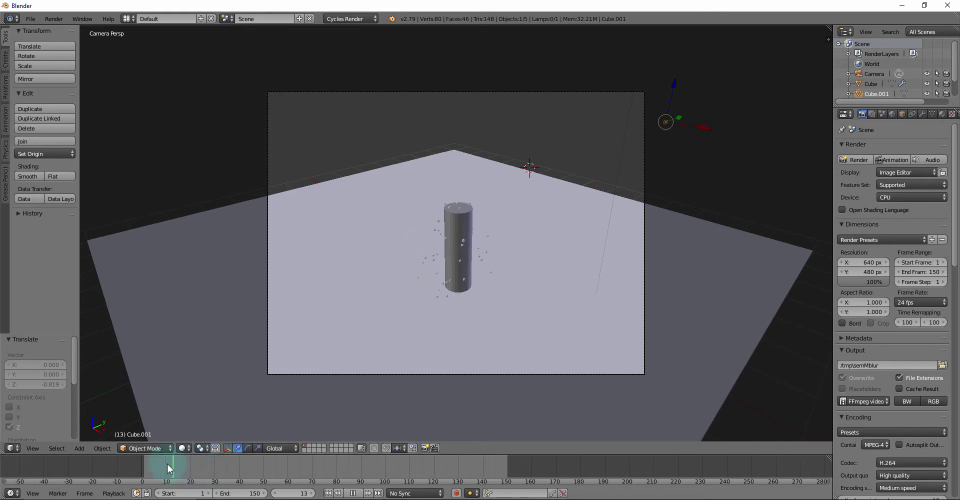
pyautogui.moveTo(168, 464); pyautogui.dragTo(208, 463)
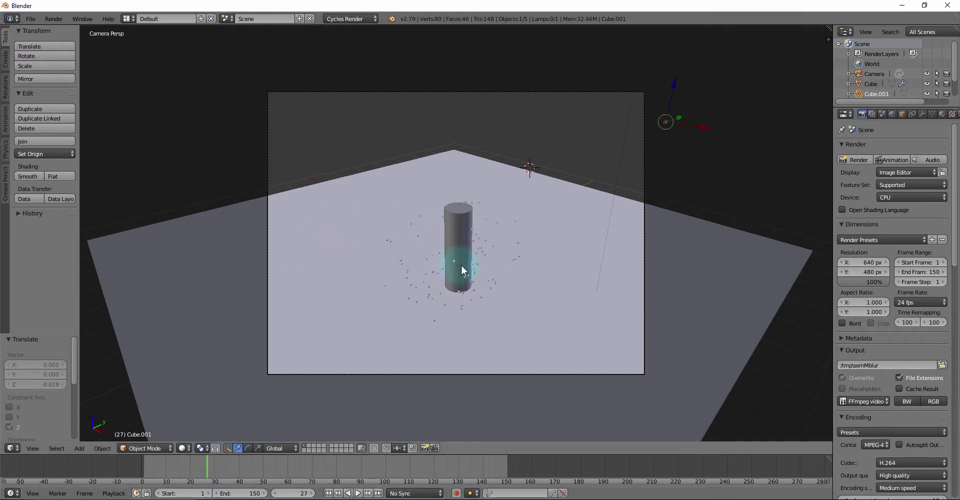
# Step: Show the 3D viewport's properties sidebar and start the Screencast Keys display
pyautogui.press('n')
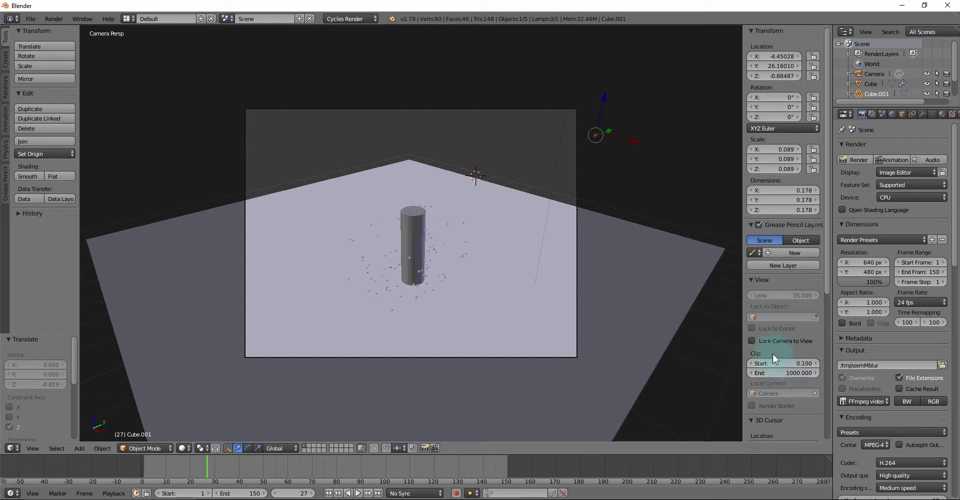
pyautogui.click(769, 340)
pyautogui.click(769, 340)
pyautogui.scroll(1, 565, 301)
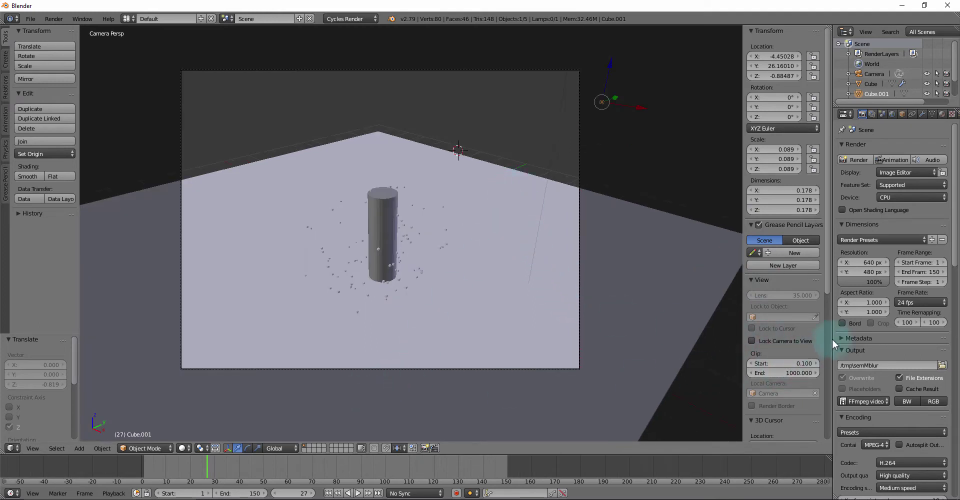
pyautogui.moveTo(828, 279); pyautogui.dragTo(834, 428)
pyautogui.click(792, 429)
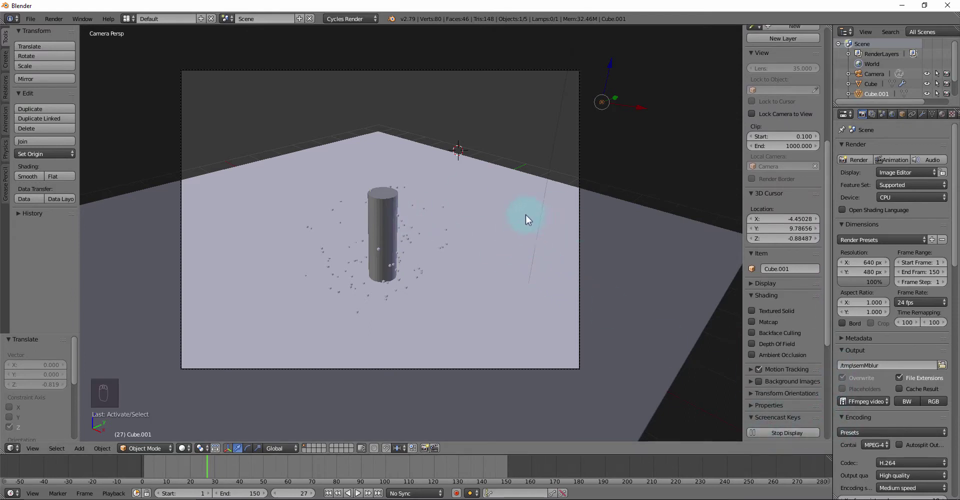
# Step: Render frame 27 and preview the particle animation in Rendered viewport shading, stopping at frame 53 and restoring Solid shading
pyautogui.press('F12')
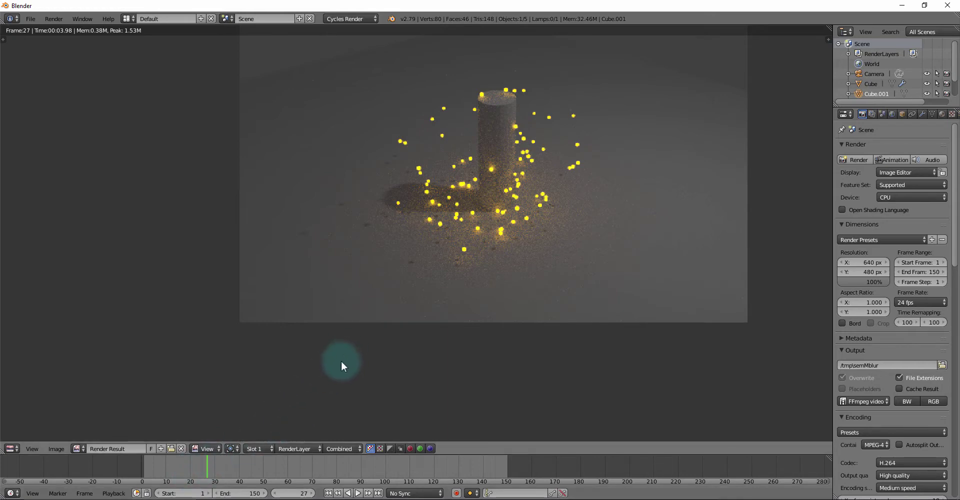
pyautogui.press('Escape')
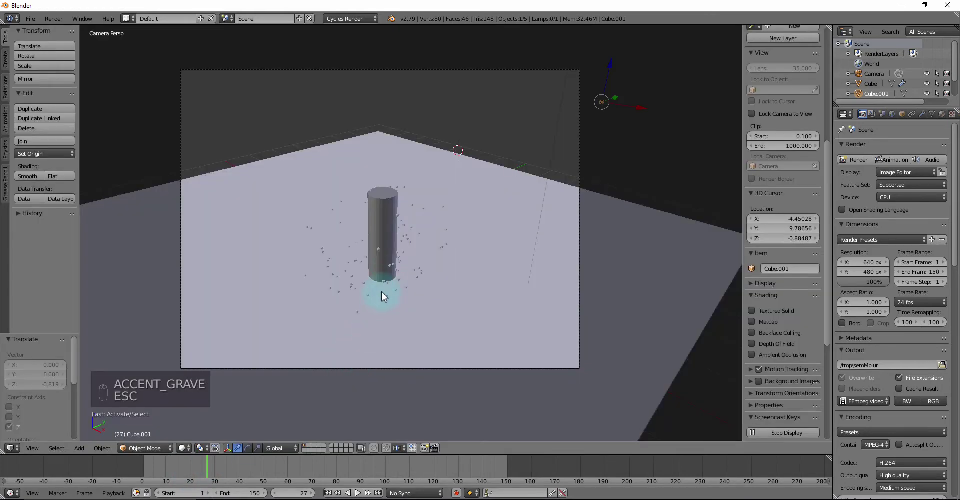
pyautogui.hotkey('shift', 'z')
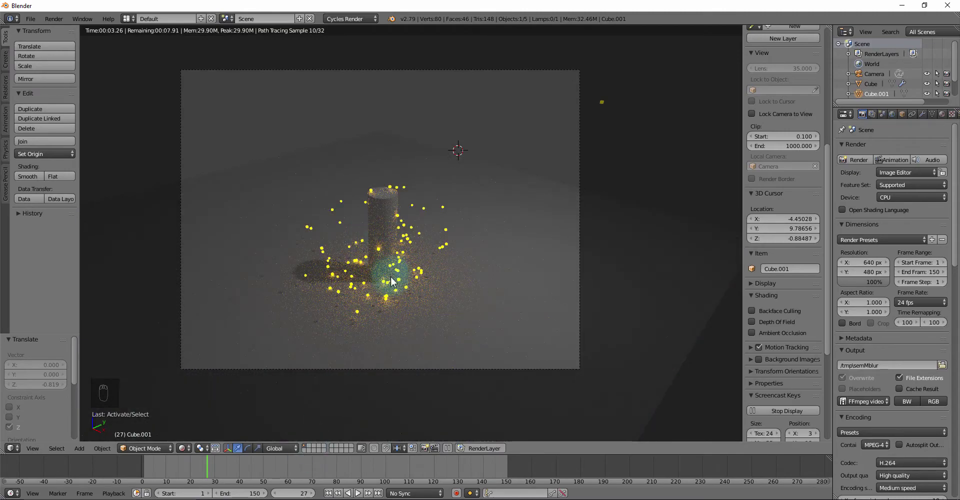
pyautogui.hotkey('alt', 'a')
pyautogui.hotkey('alt', 'a')
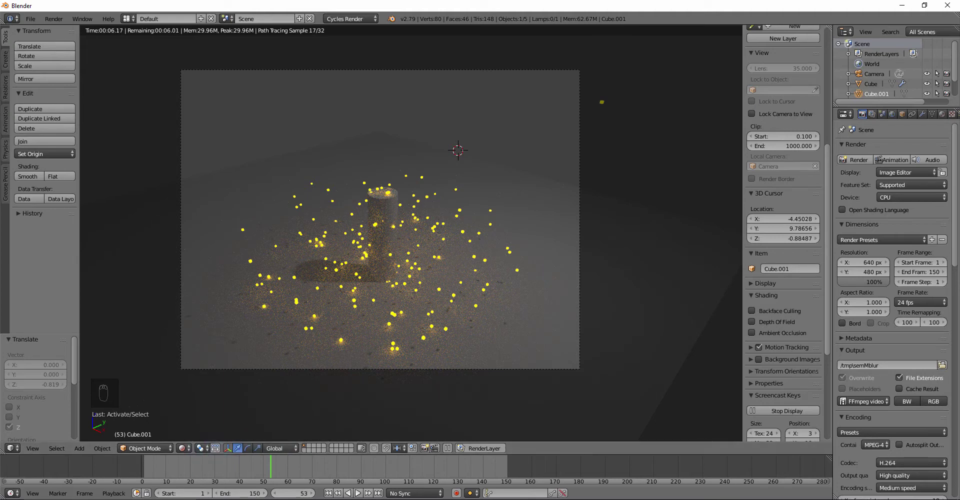
pyautogui.hotkey('shift', 'z')
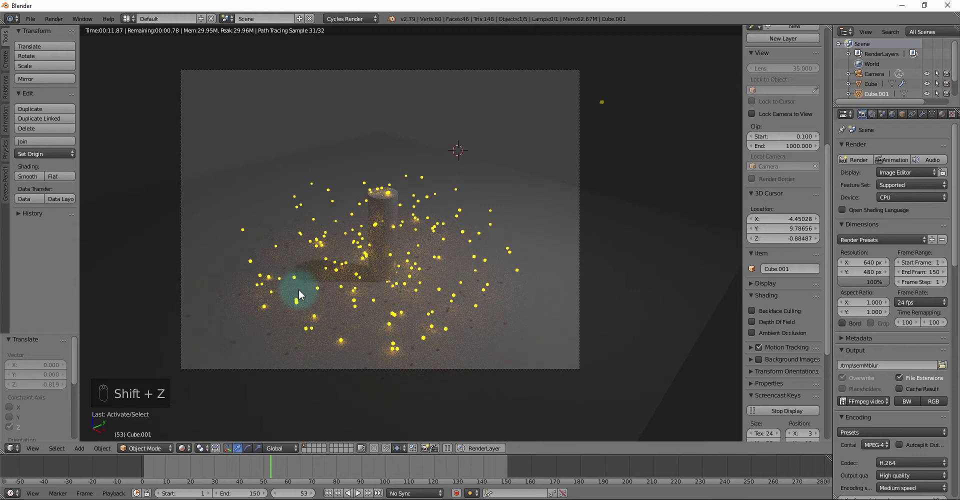
pyautogui.hotkey('shift', 'z')
# Step: Play the particle animation in Material viewport shading and stop it at frame 41
pyautogui.hotkey('alt', 'a')
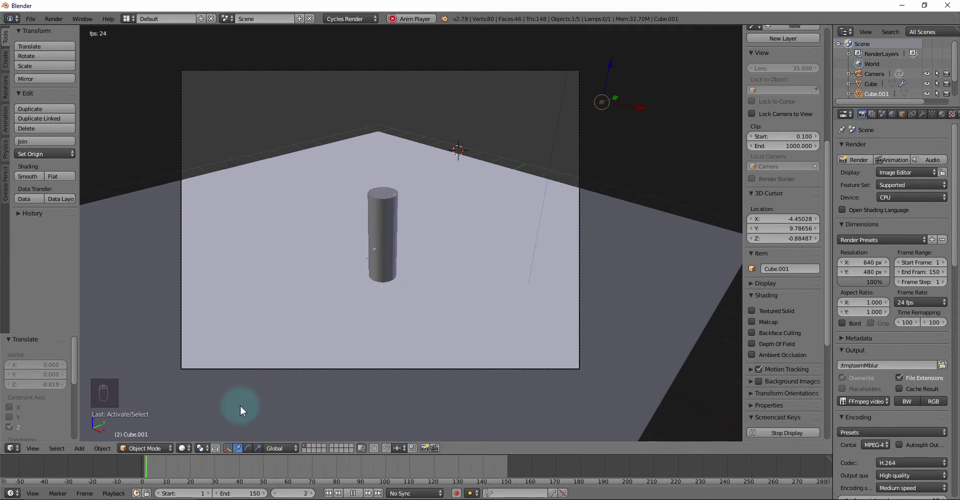
pyautogui.click(184, 450)
pyautogui.click(200, 395)
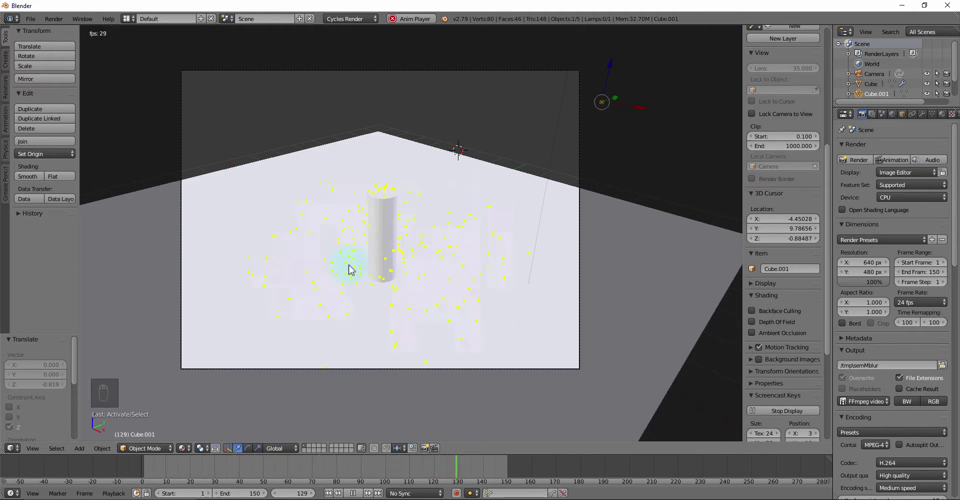
pyautogui.click(353, 493)
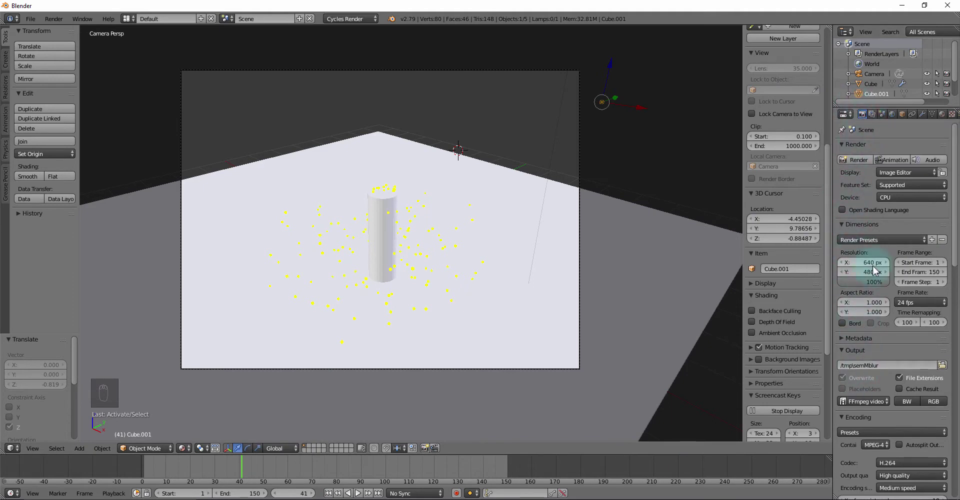
# Step: Collapse the Motion Blur render settings and render frame 41 with Motion Blur disabled
pyautogui.scroll(-15, 885, 292)
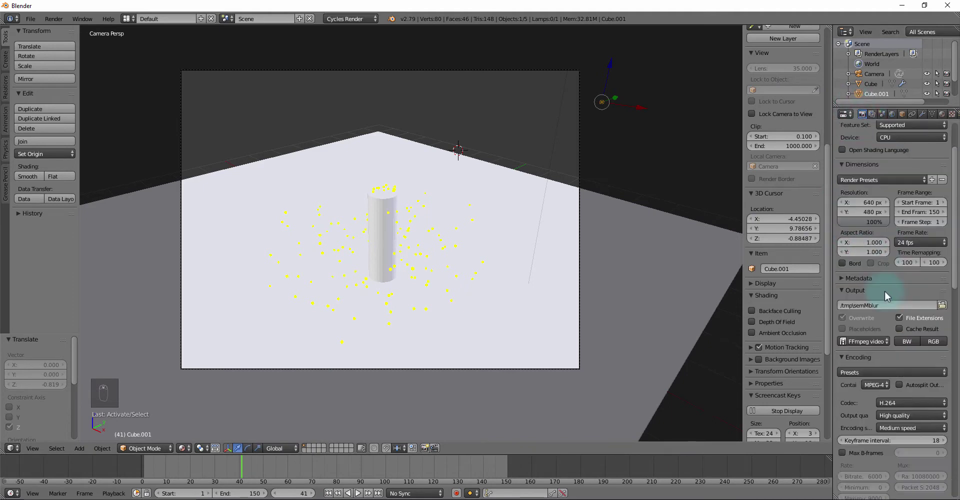
pyautogui.scroll(-14, 887, 296)
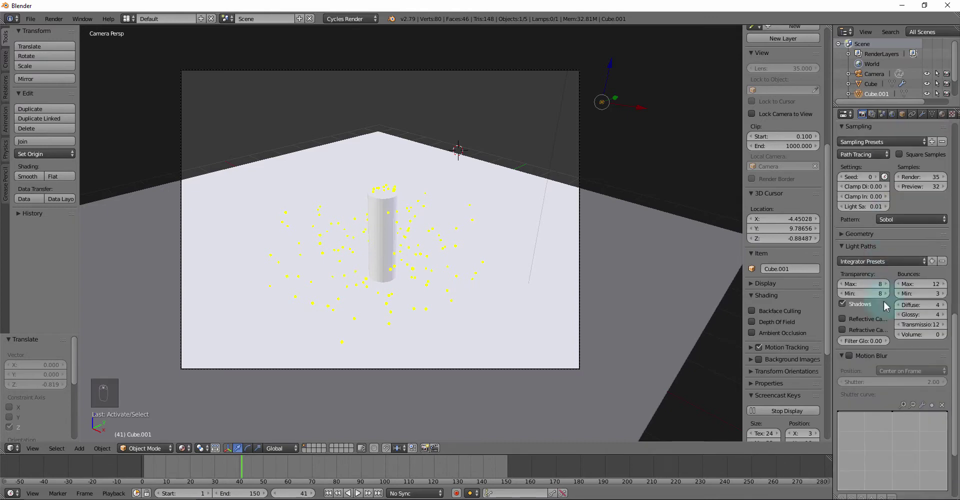
pyautogui.click(844, 275)
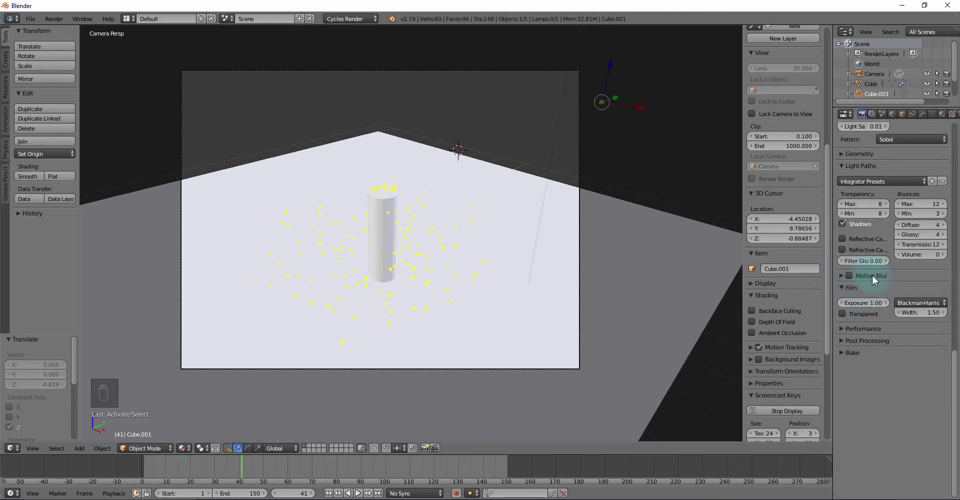
pyautogui.press('F12')
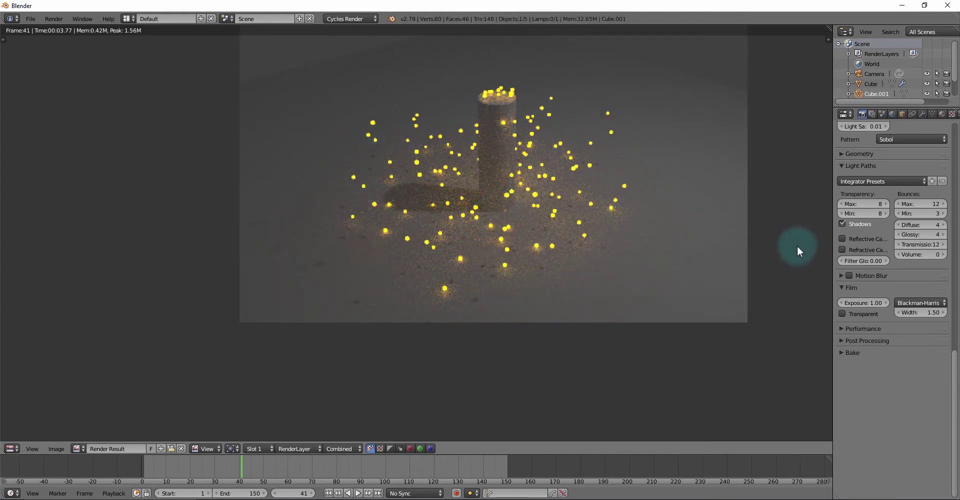
pyautogui.moveTo(600, 198); pyautogui.dragTo(543, 309, button='middle')
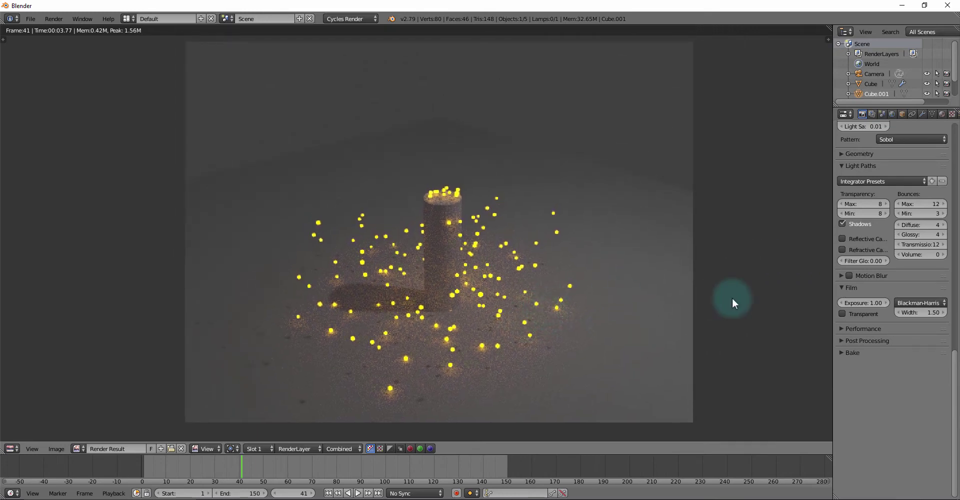
# Step: Enable Motion Blur in the render settings and render frame 41 again
pyautogui.click(849, 276)
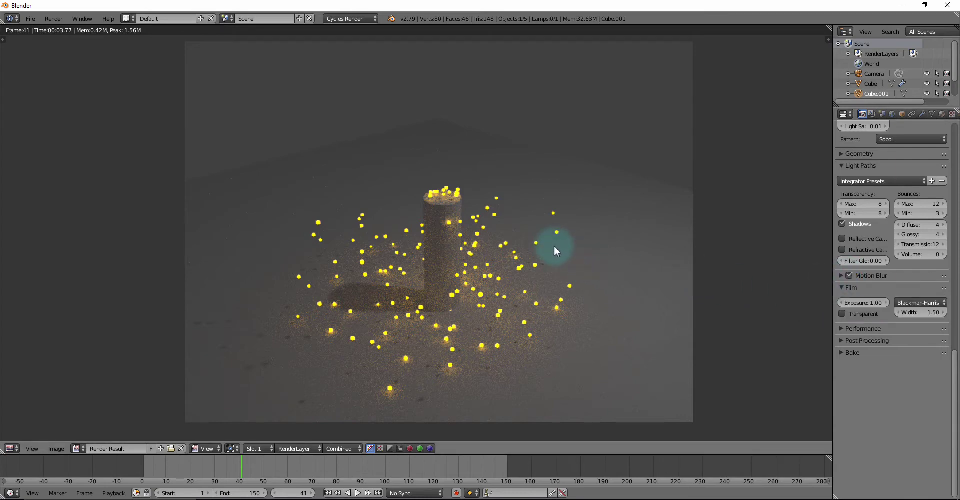
pyautogui.press('F12')
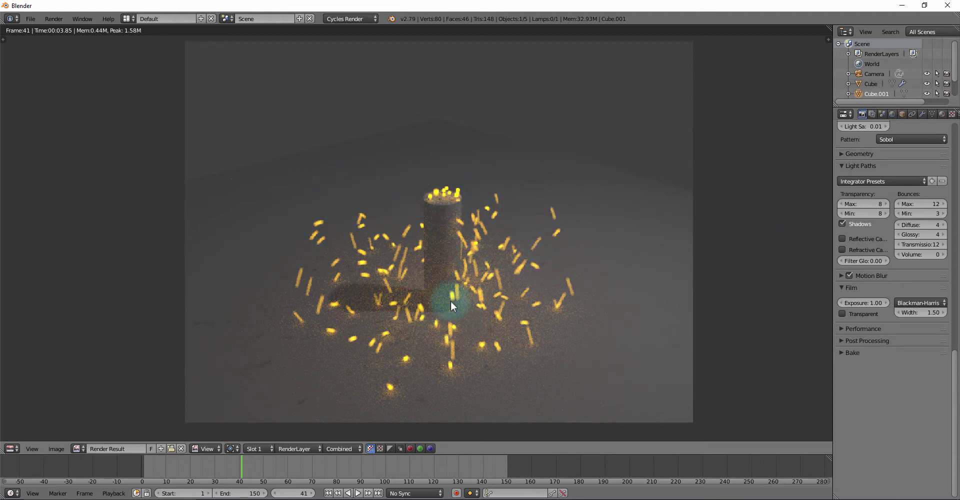
# Step: Expand the Motion Blur settings, lower the shutter to 0.01 and render frame 41
pyautogui.click(840, 276)
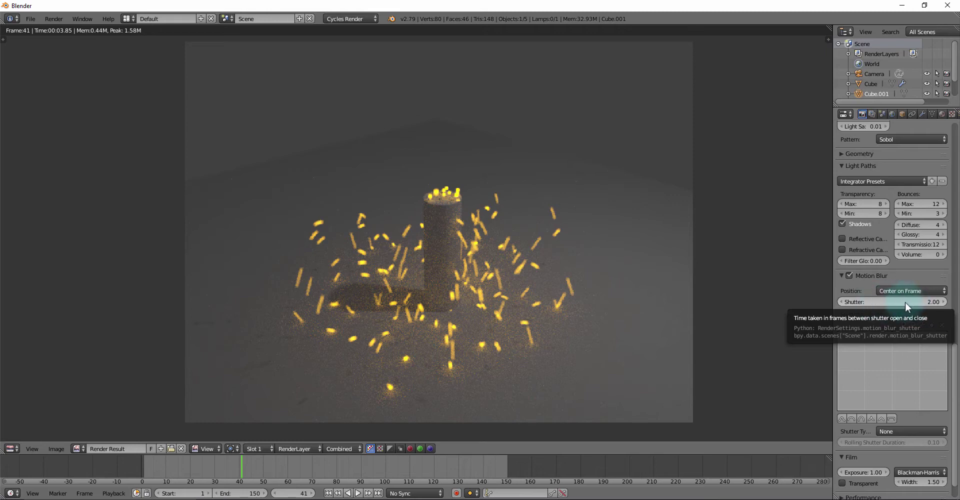
pyautogui.moveTo(56, 340); pyautogui.dragTo(647, 327)
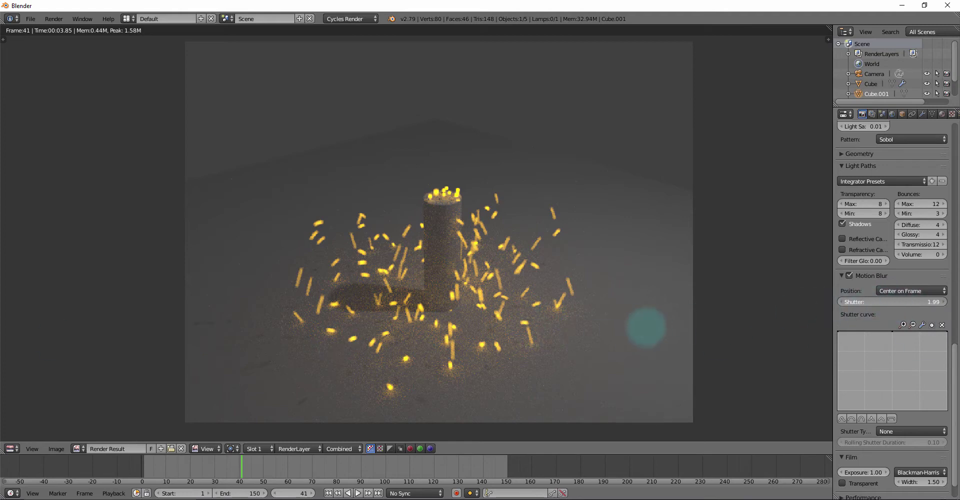
pyautogui.moveTo(871, 300); pyautogui.dragTo(738, 326)
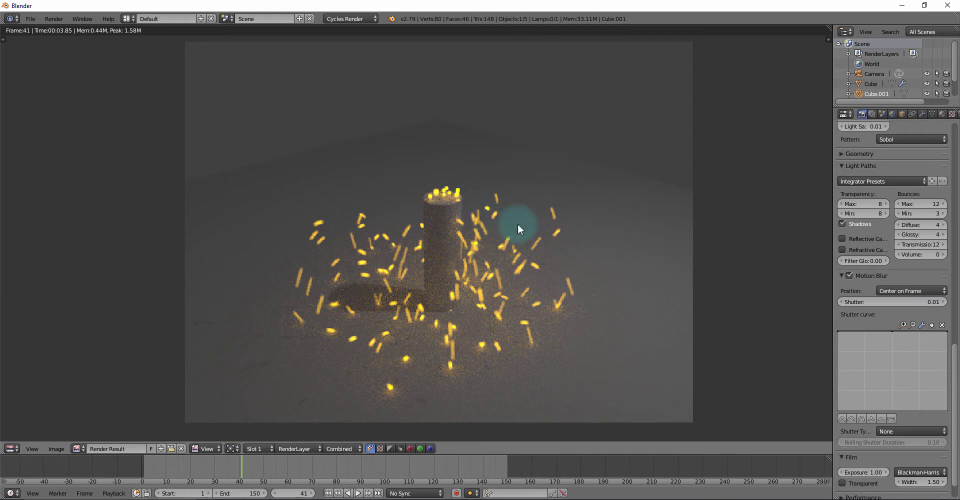
pyautogui.press('F12')
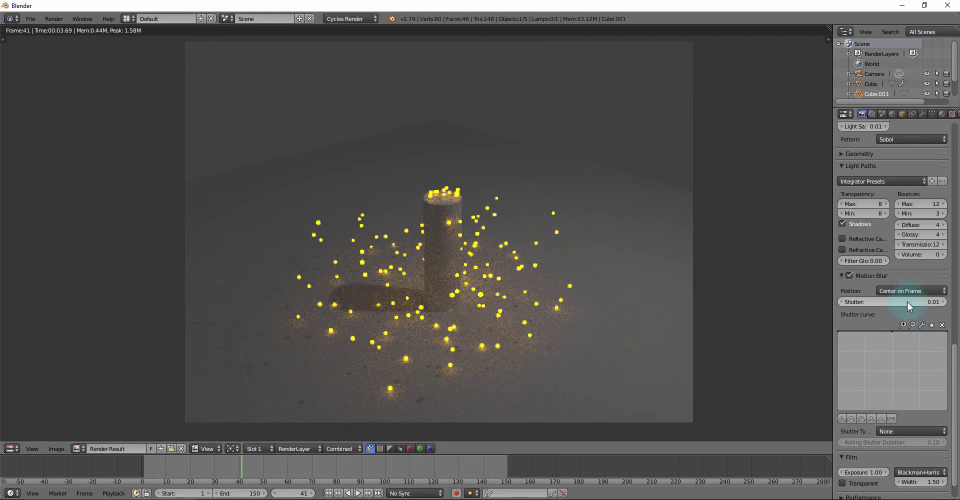
# Step: Raise the motion blur shutter in two increments to 0.88, rendering frame 41 after each change
pyautogui.moveTo(907, 302); pyautogui.dragTo(932, 306)
pyautogui.press('F12')
pyautogui.moveTo(911, 301); pyautogui.dragTo(931, 303)
pyautogui.press('F12')
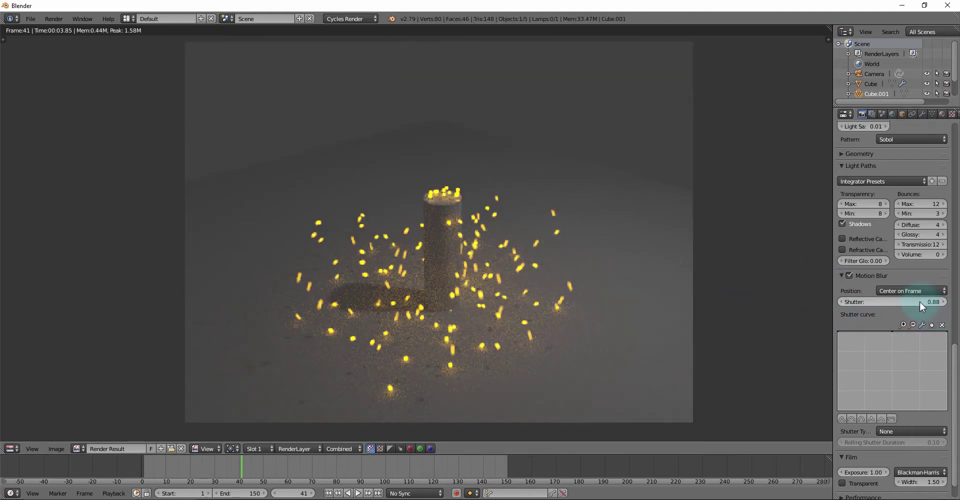
# Step: Set the motion blur shutter to 2.00 and render frame 41
pyautogui.moveTo(920, 302); pyautogui.dragTo(508, 233)
pyautogui.press('F12')
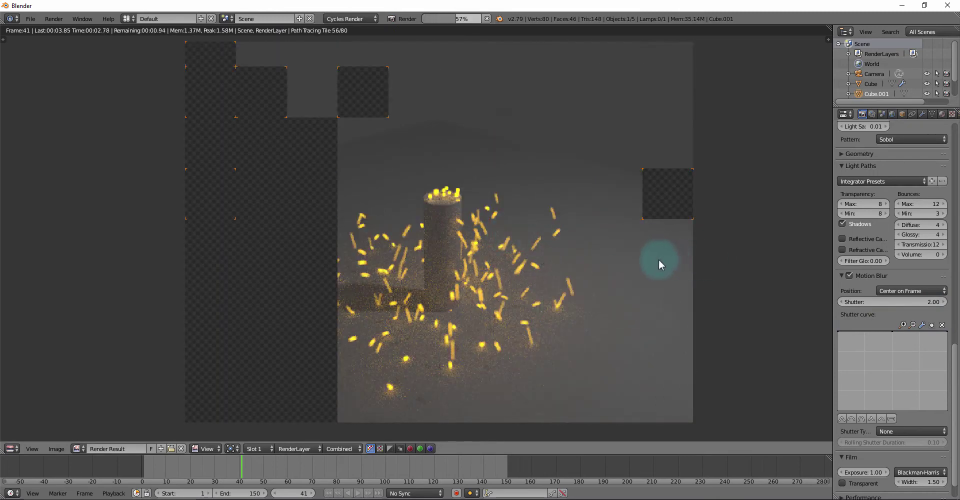
# Step: Set the motion blur shutter to 10 and render frame 41
pyautogui.click(913, 303)
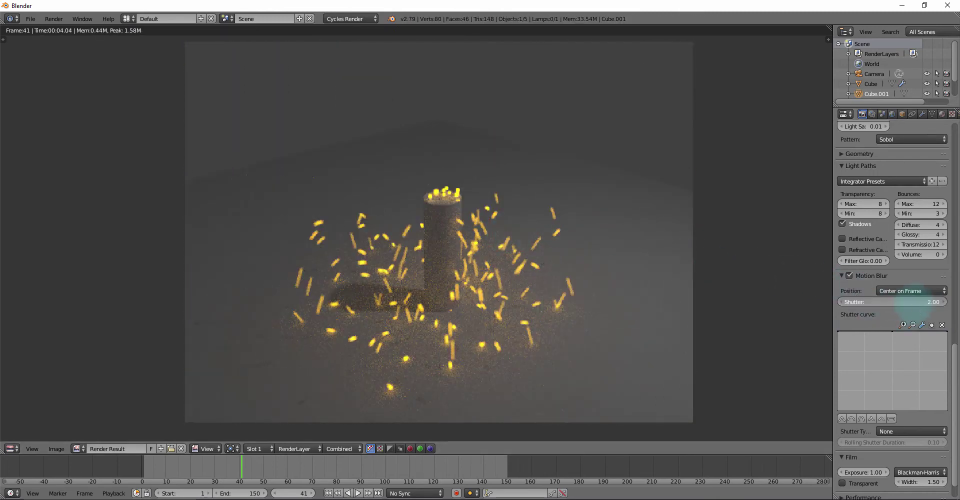
pyautogui.write('10')
pyautogui.press('Return')
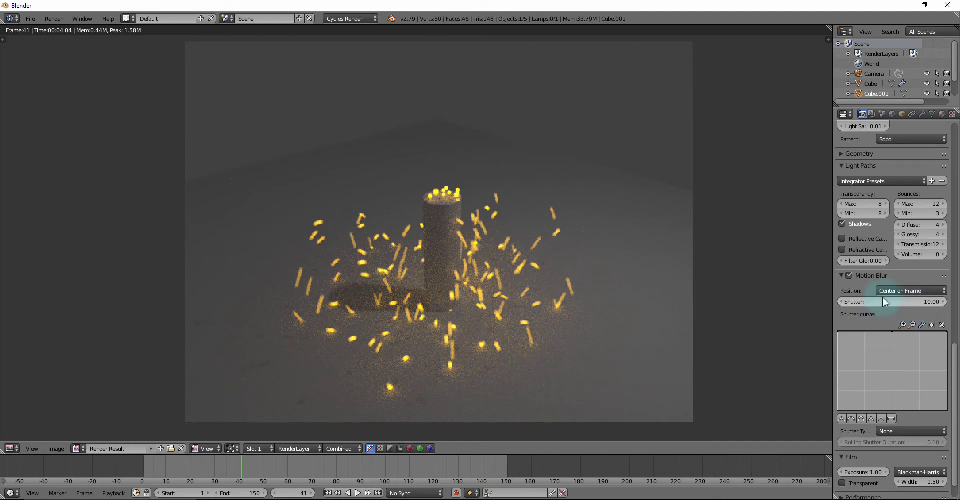
pyautogui.press('F12')
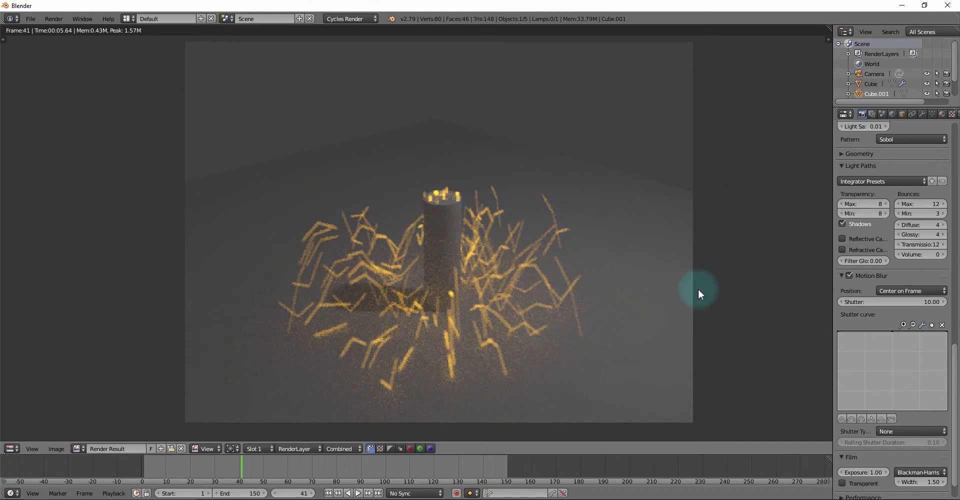
# Step: Set the motion blur shutter to 20 and render frame 41
pyautogui.click(890, 302)
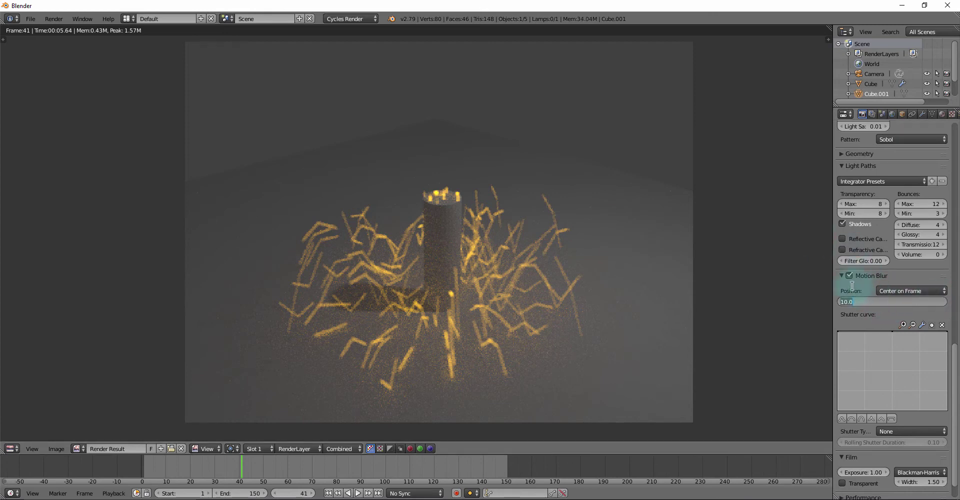
pyautogui.write('20')
pyautogui.press('Return')
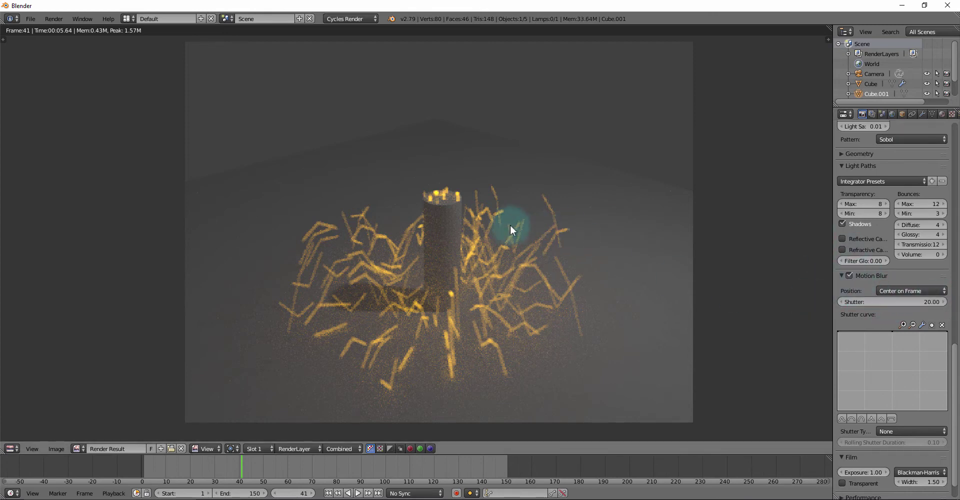
pyautogui.press('F12')
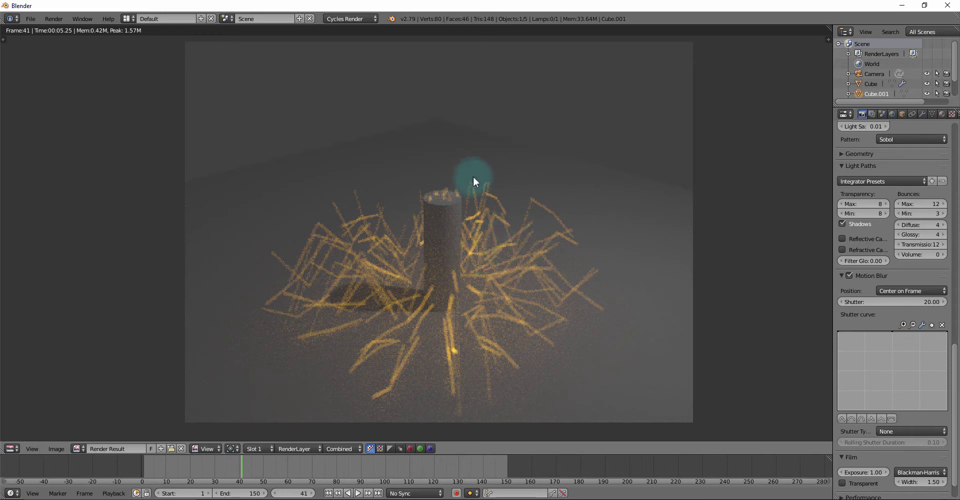
# Step: Launch a second Blender instance, dismiss its splash screen and switch the render engine to Cycles Render
pyautogui.press('super')
pyautogui.write('blender')
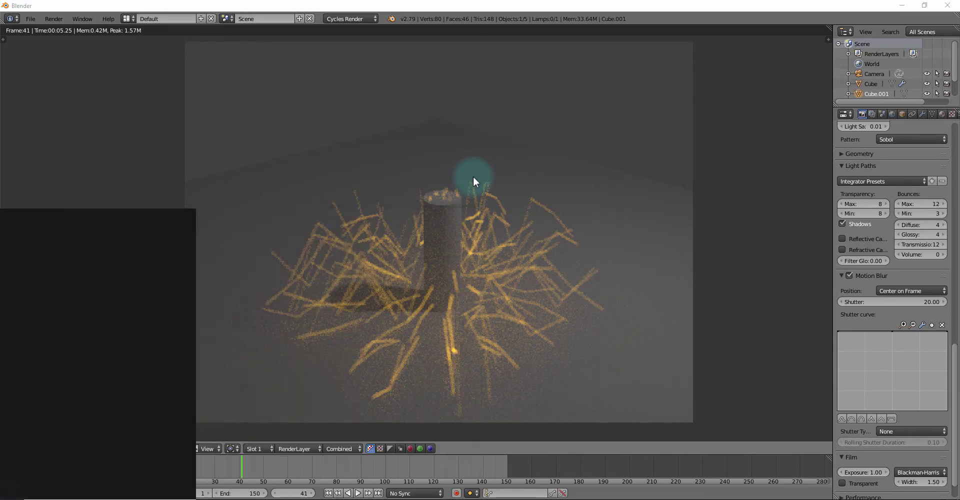
pyautogui.press('Return')
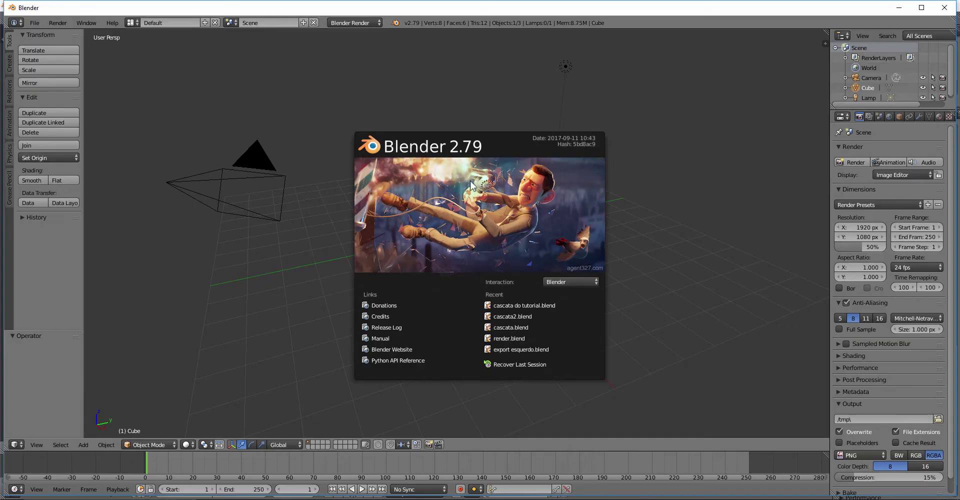
pyautogui.click(664, 169)
pyautogui.click(348, 22)
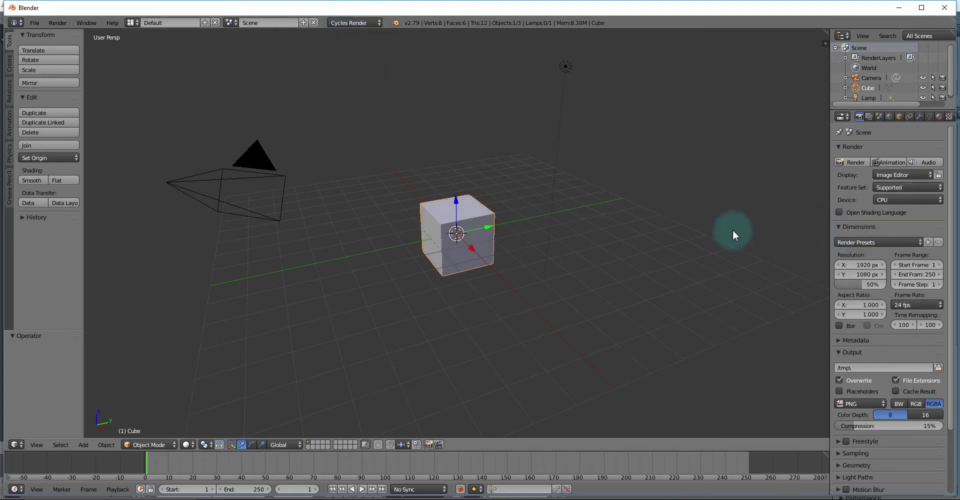
# Step: Start the Screencast Keys display in the 3D view and hide the view's properties again
pyautogui.press('n')
pyautogui.scroll(-1, 735, 285)
pyautogui.scroll(-11, 754, 352)
pyautogui.scroll(-1, 761, 368)
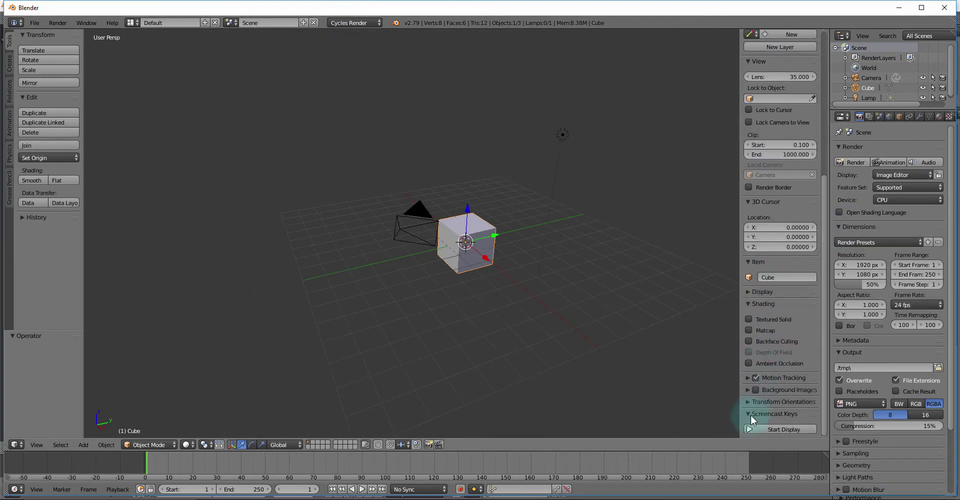
pyautogui.click(764, 428)
pyautogui.press('n')
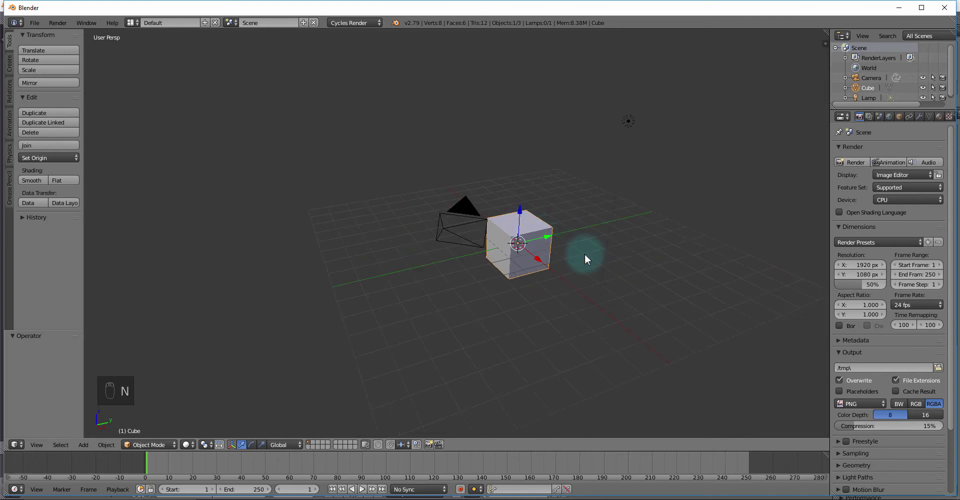
# Step: Add a plane and move it down about 1.075 units along Z to the base of the cube
pyautogui.keyDown('shift'); pyautogui.moveTo(595, 221); pyautogui.dragTo(530, 217, button='middle'); pyautogui.keyUp('shift')
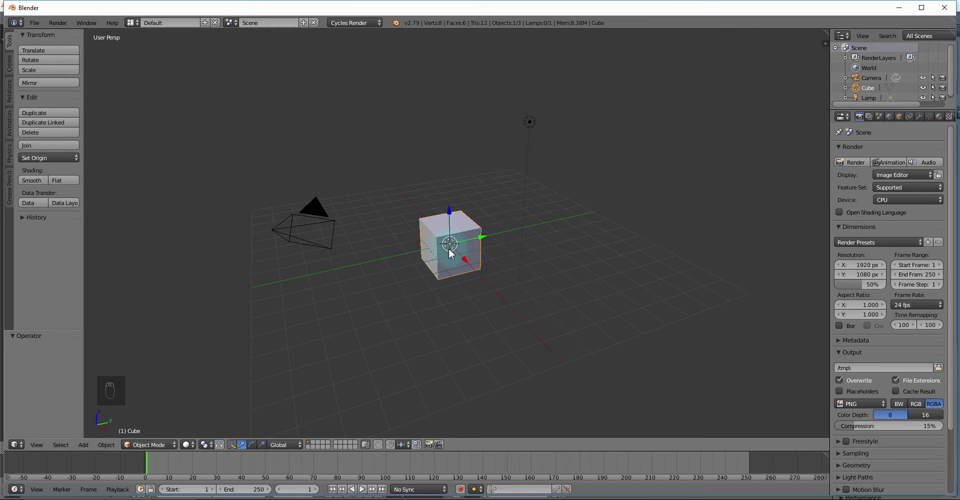
pyautogui.hotkey('shift', 'a')
pyautogui.click(490, 250)
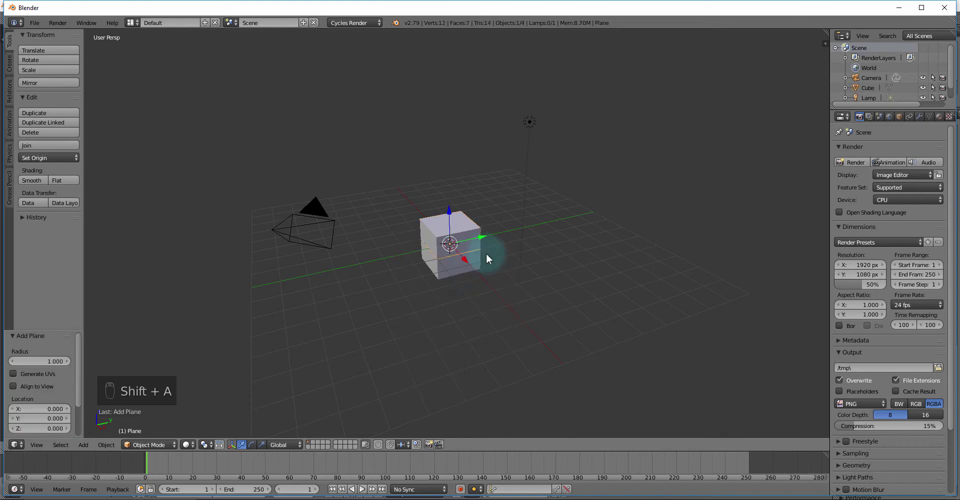
pyautogui.moveTo(450, 214); pyautogui.dragTo(453, 242)
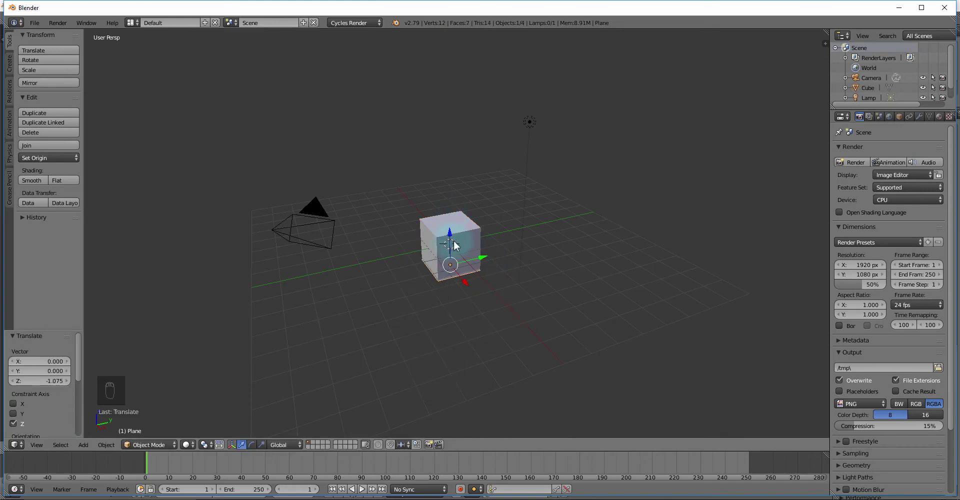
# Step: Scale the plane up by a factor of about 4.888 to form a floor under the cube
pyautogui.press('s')
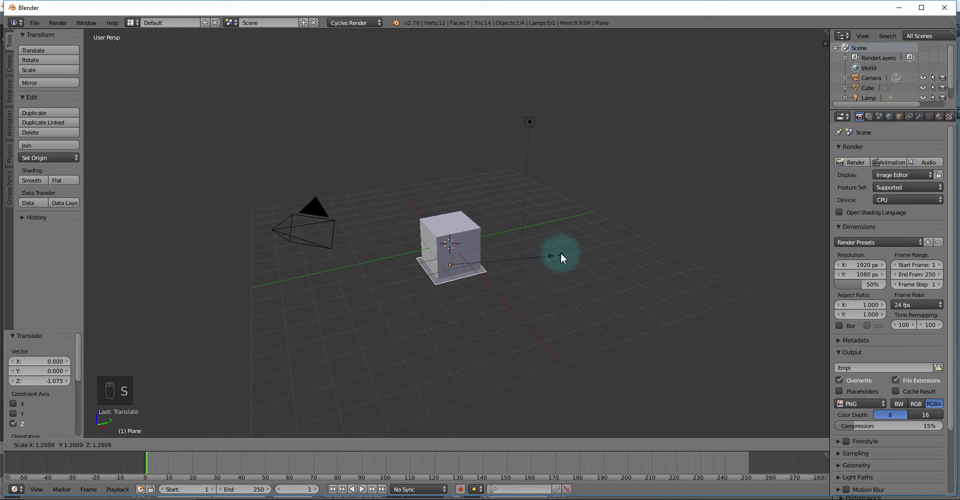
pyautogui.click(101, 94)
pyautogui.moveTo(331, 199); pyautogui.dragTo(461, 238, button='middle')
# Step: Enable nodes for the cube's material and set its Diffuse BSDF color to deep blue
pyautogui.rightClick(461, 238)
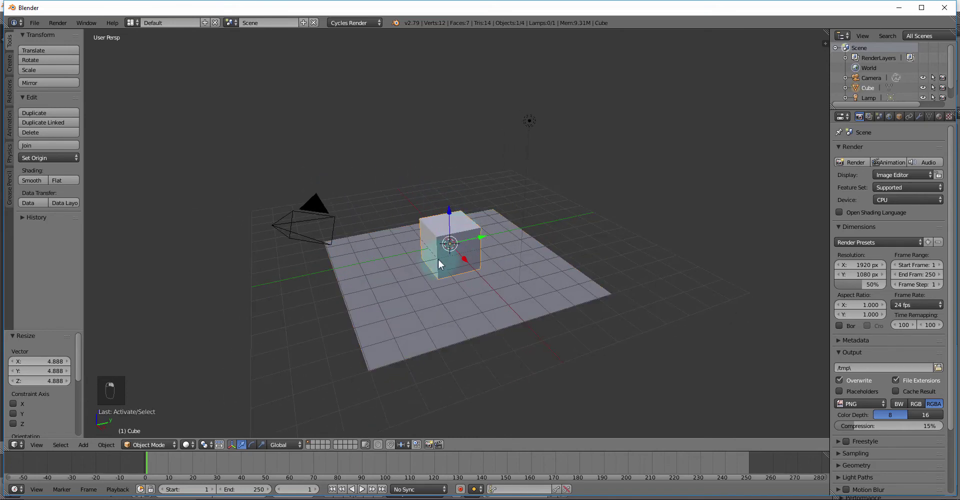
pyautogui.scroll(3, 504, 214)
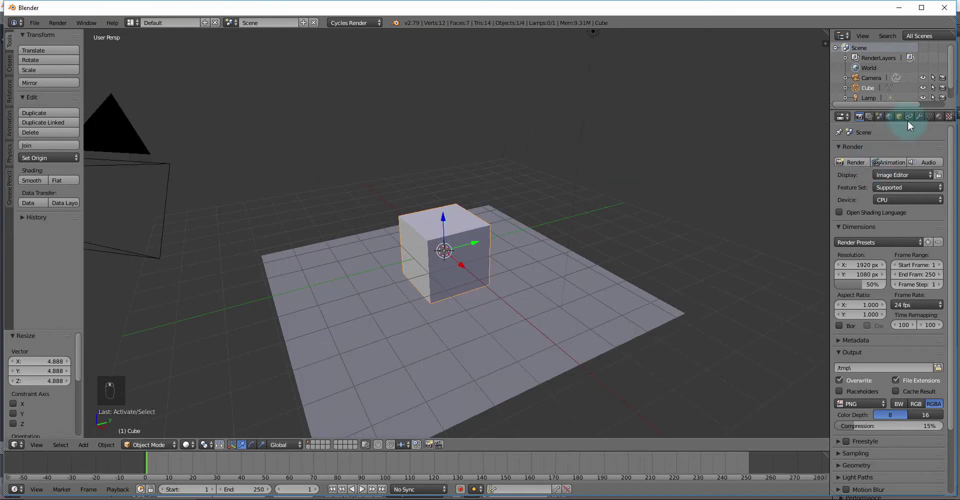
pyautogui.click(939, 116)
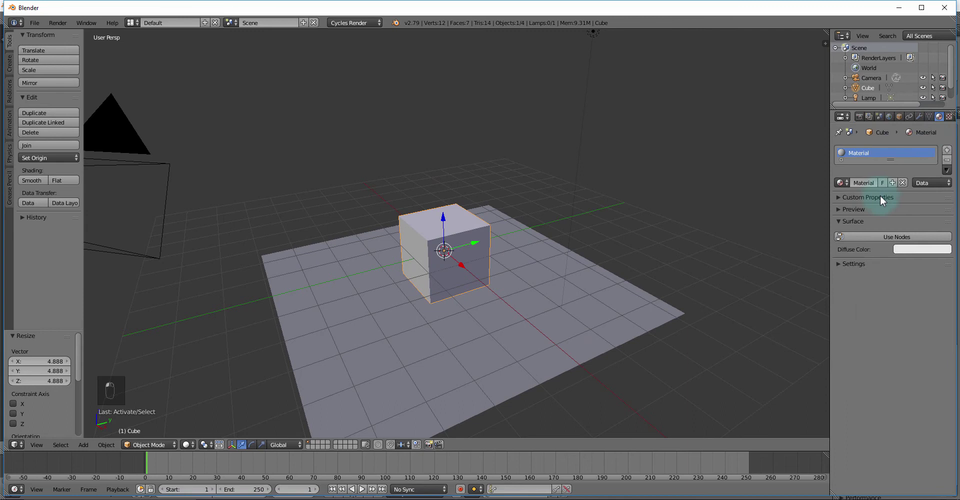
pyautogui.click(876, 236)
pyautogui.click(892, 254)
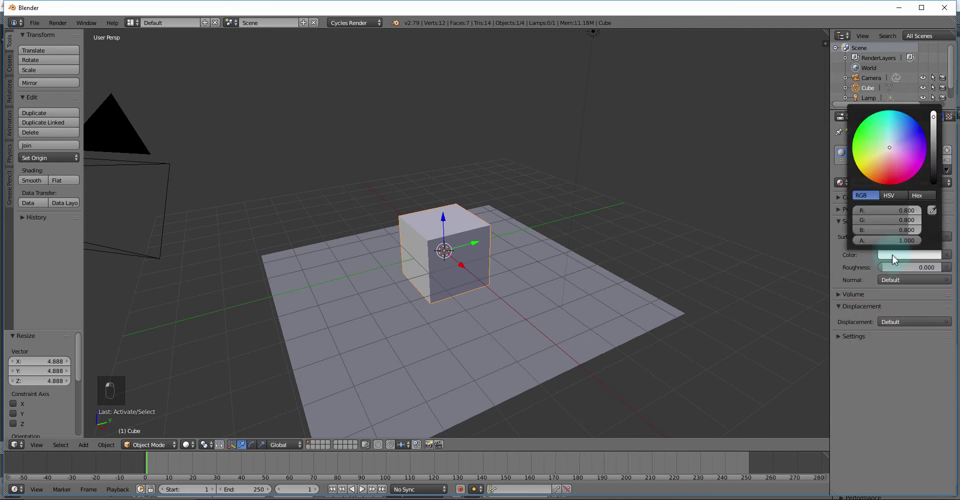
pyautogui.moveTo(890, 159); pyautogui.dragTo(920, 125)
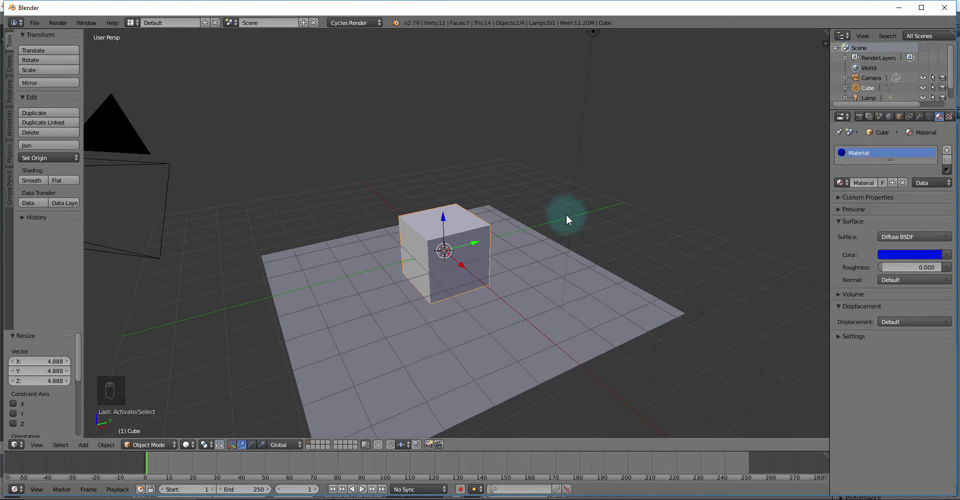
# Step: Preview the blue cube in rendered viewport shading, then return to solid shading
pyautogui.moveTo(572, 224); pyautogui.dragTo(567, 224, button='middle')
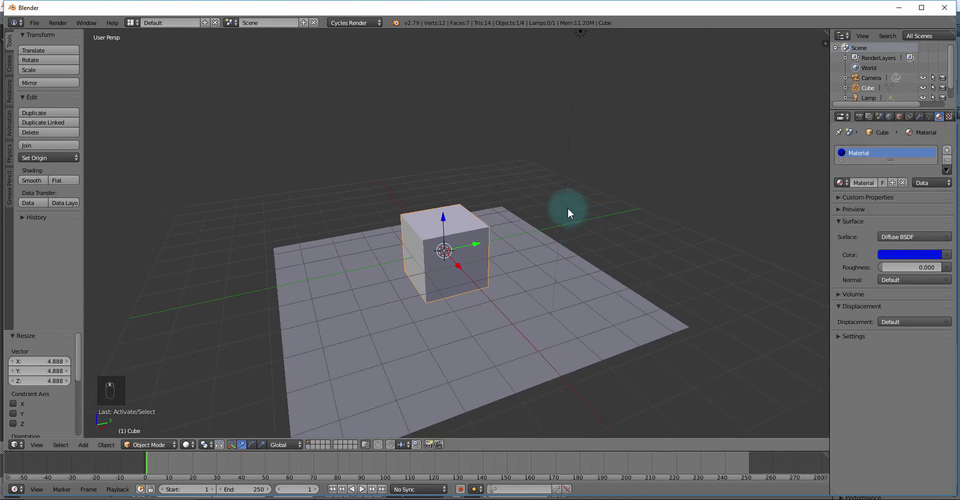
pyautogui.hotkey('shift', 'z')
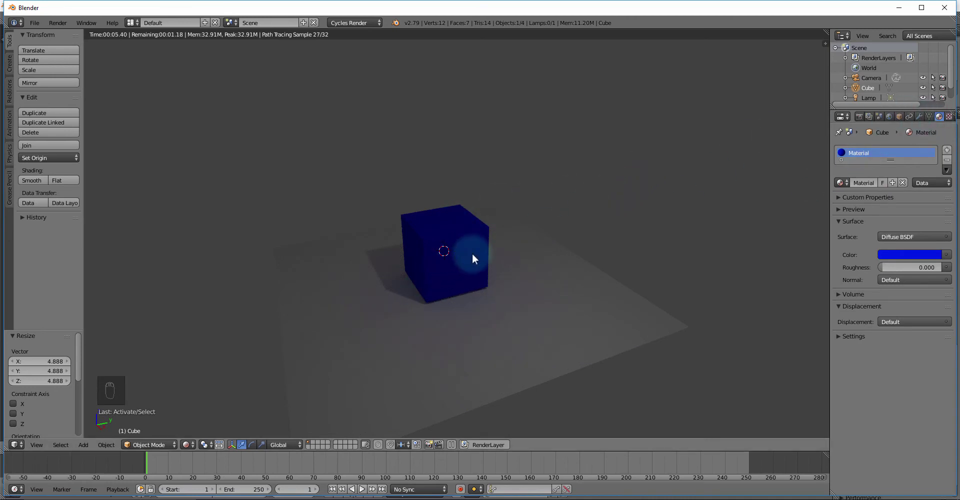
pyautogui.hotkey('shift', 'z')
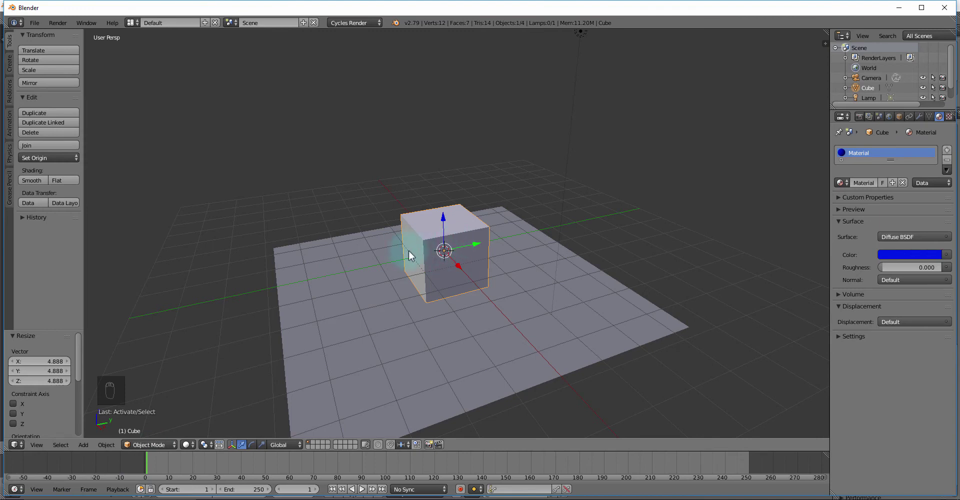
# Step: Animate the cube rising about 2.768 units along Z with location keyframes at frames 1 and 10
pyautogui.press('i')
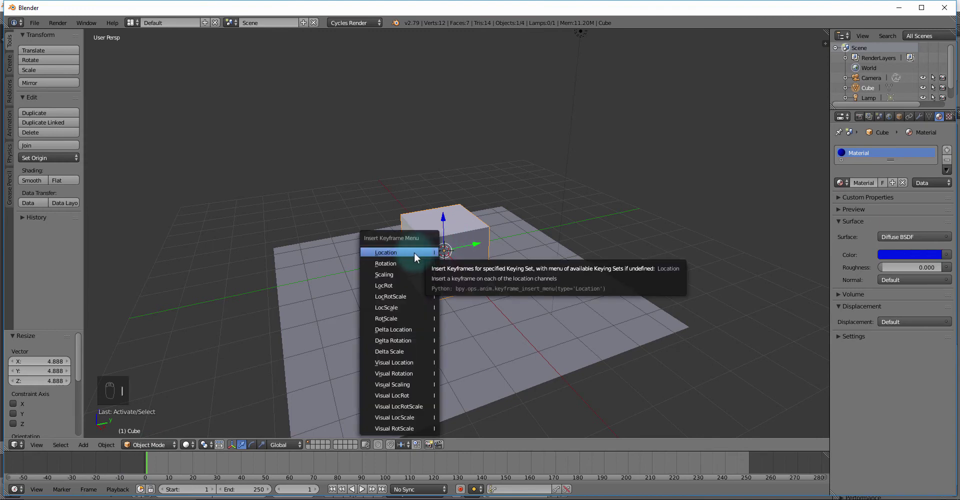
pyautogui.click(414, 253)
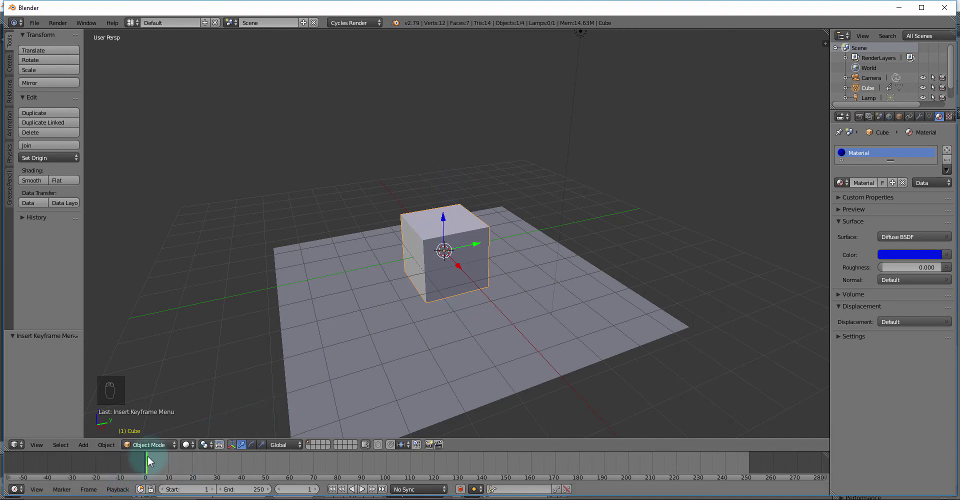
pyautogui.hotkey('alt', 'a')
pyautogui.hotkey('alt', 'a')
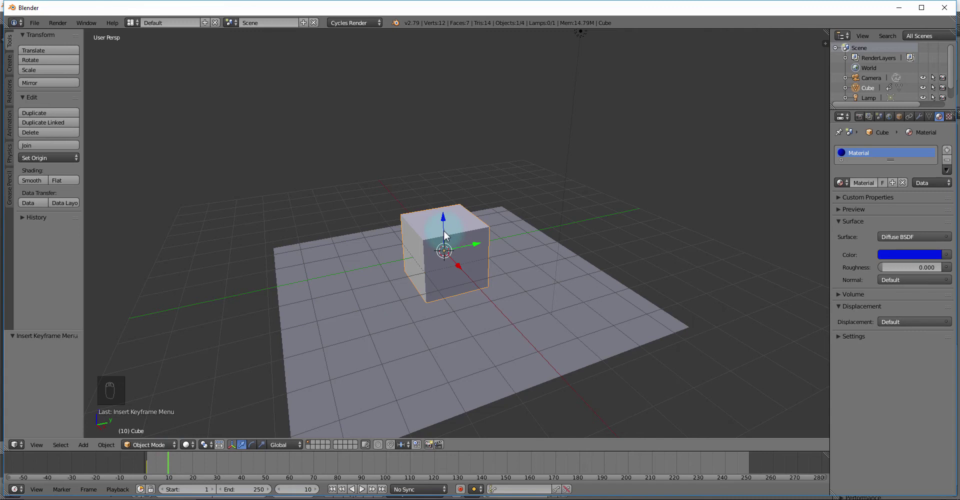
pyautogui.moveTo(444, 232); pyautogui.dragTo(436, 142)
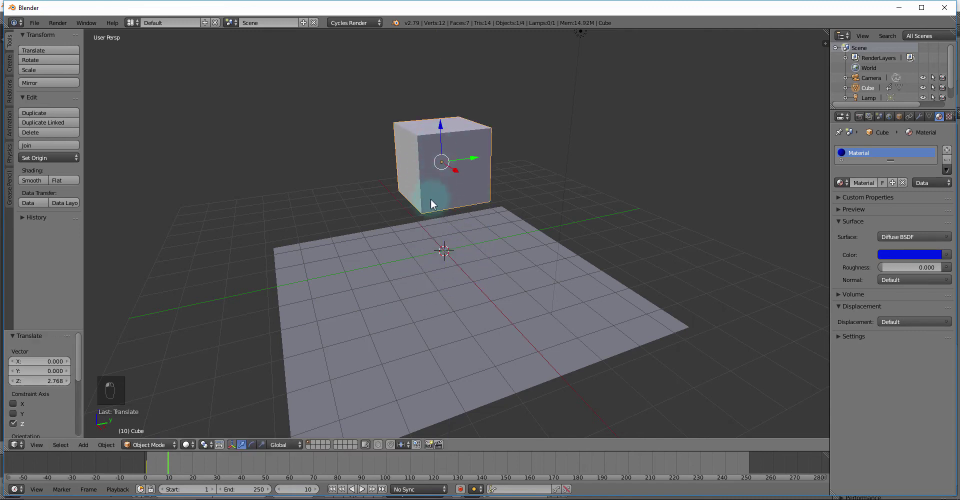
pyautogui.press('i')
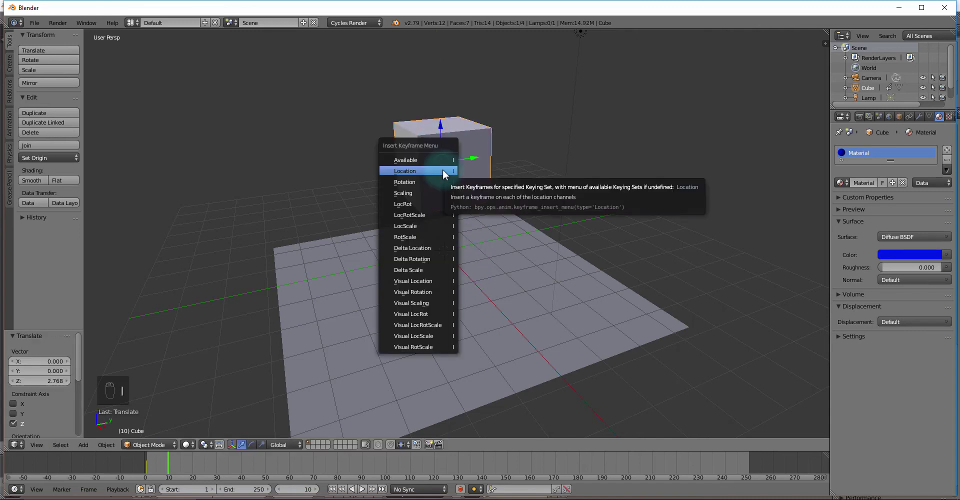
pyautogui.click(442, 170)
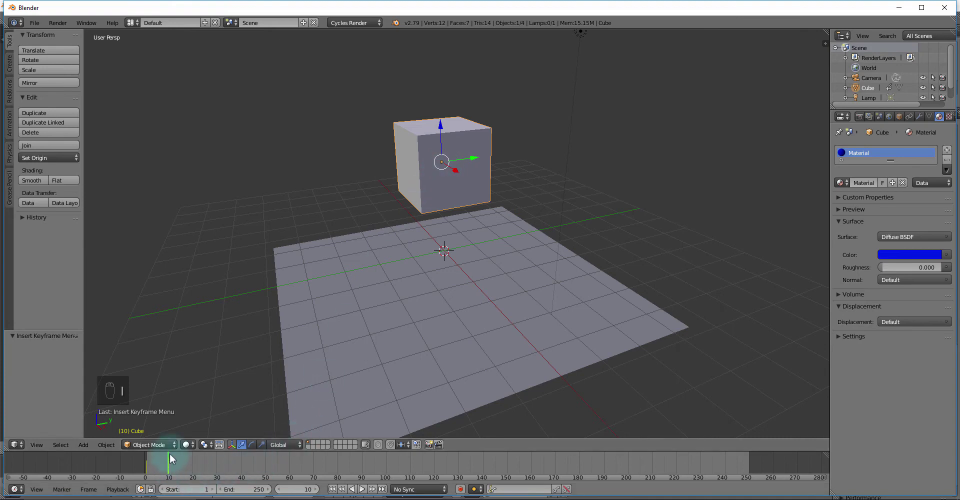
# Step: Go to frame 5 and render it without motion blur
pyautogui.moveTo(170, 454)
pyautogui.mouseDown()
pyautogui.moveTo(155, 456)
pyautogui.moveTo(178, 461)
pyautogui.moveTo(146, 464)
pyautogui.moveTo(169, 463)
pyautogui.moveTo(157, 460)
pyautogui.mouseUp()
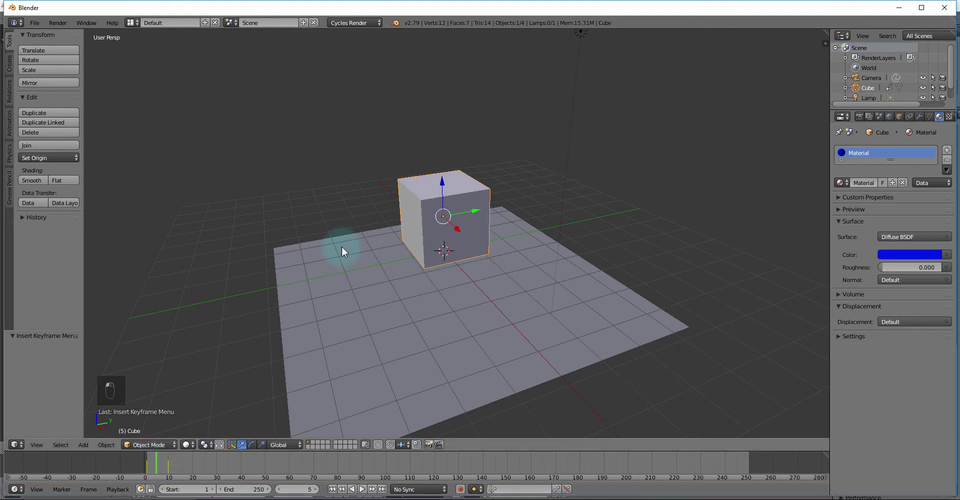
pyautogui.press('F12')
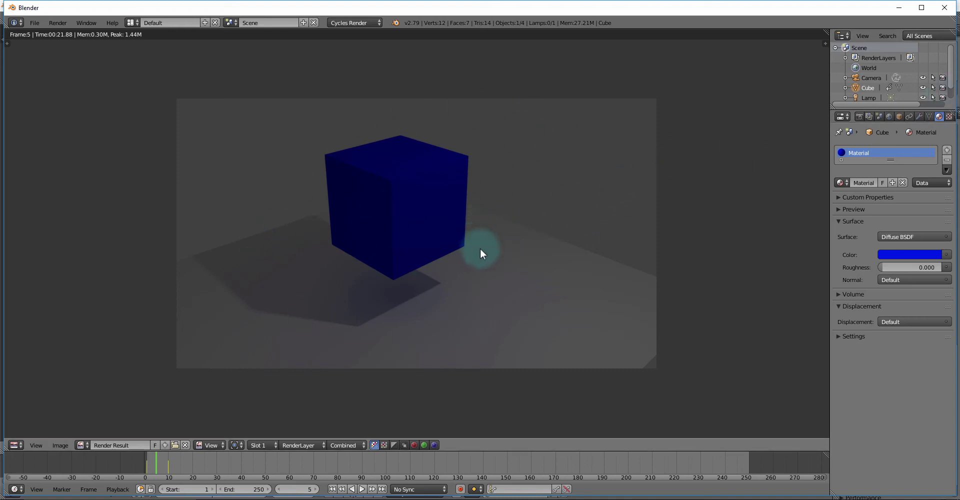
# Step: Set the number of render samples to 37 in the scene's sampling settings
pyautogui.click(859, 117)
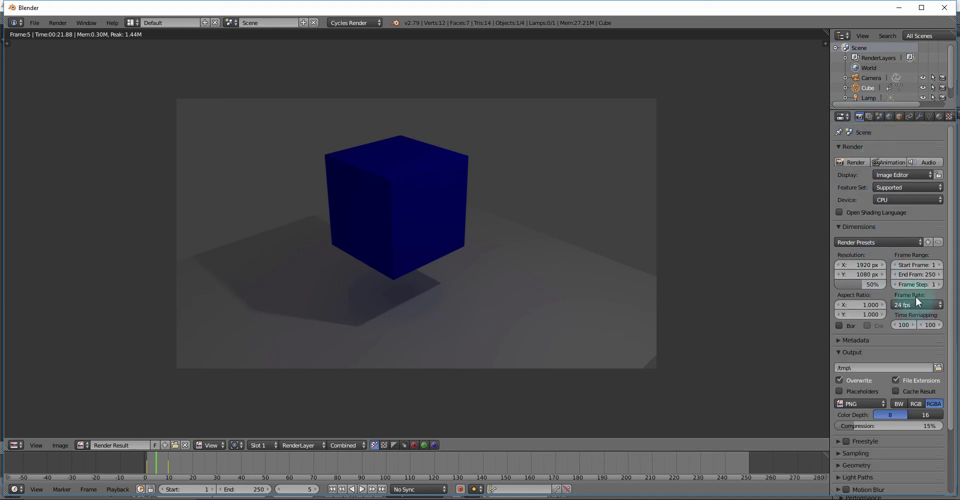
pyautogui.scroll(-4, 892, 286)
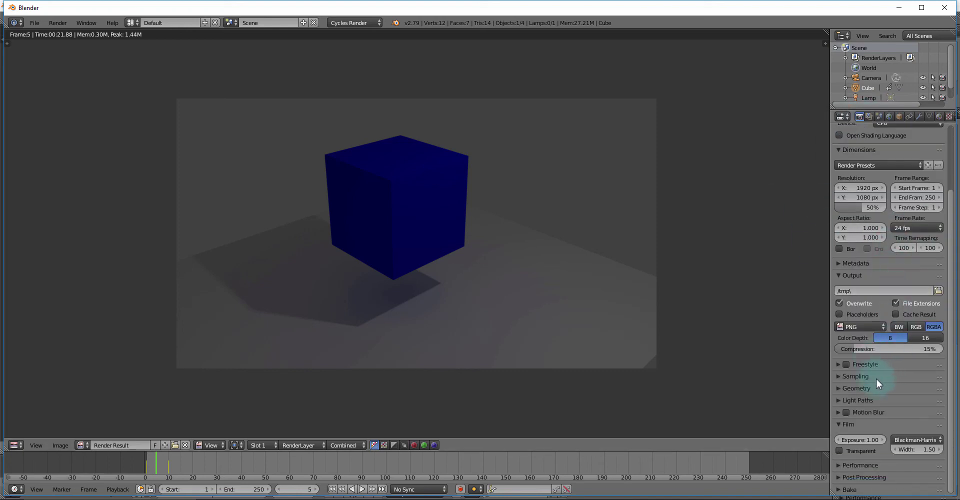
pyautogui.click(876, 378)
pyautogui.moveTo(928, 429); pyautogui.dragTo(877, 429)
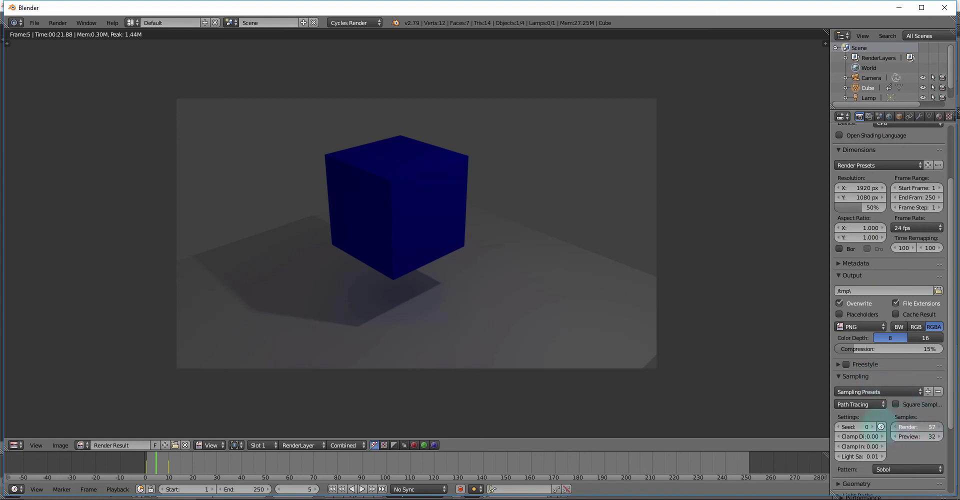
pyautogui.scroll(-1, 704, 308)
pyautogui.scroll(1, 667, 294)
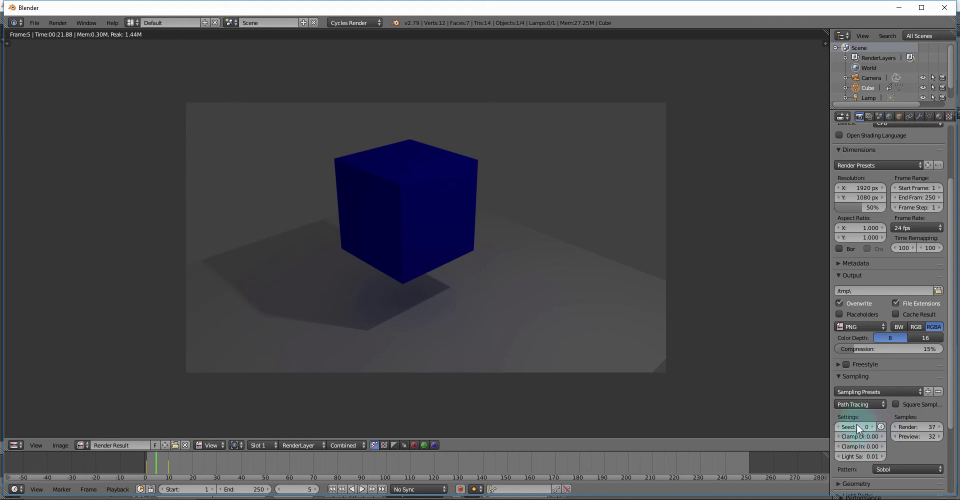
# Step: Enable motion blur for the scene and render frame 5
pyautogui.scroll(-5, 863, 383)
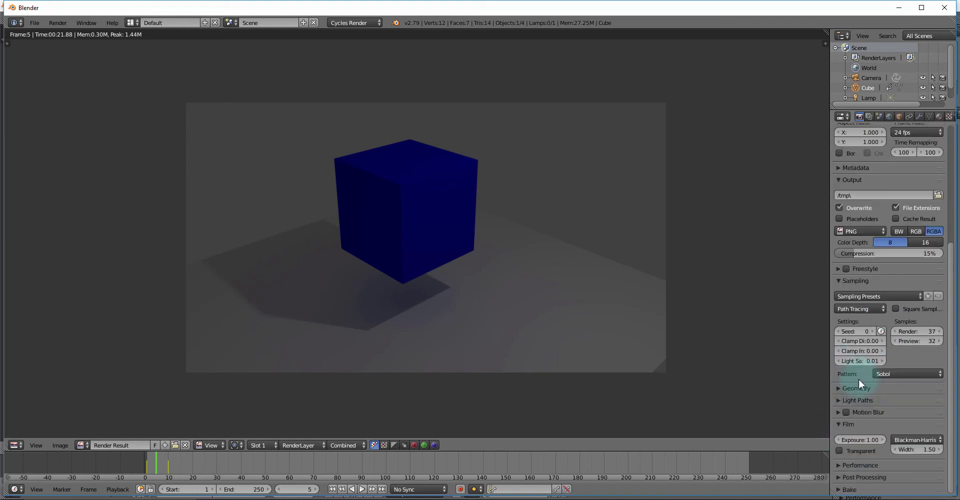
pyautogui.click(845, 412)
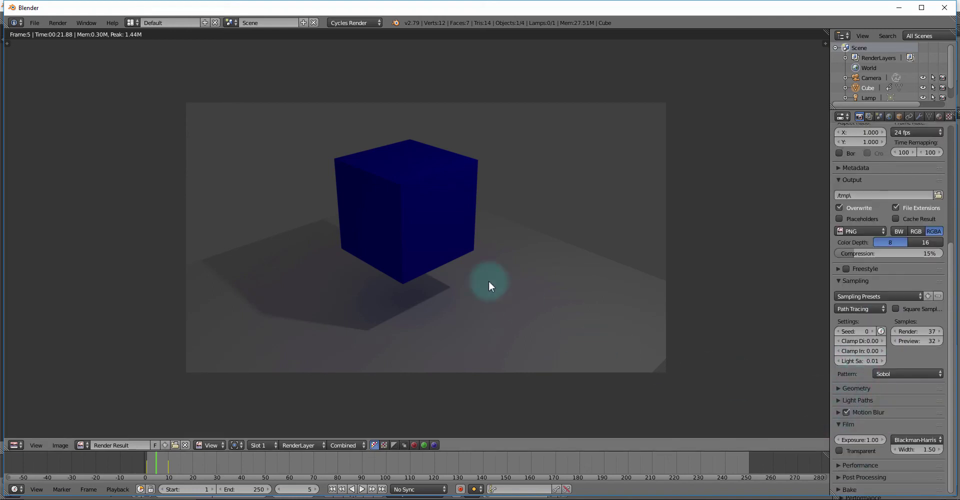
pyautogui.press('F12')
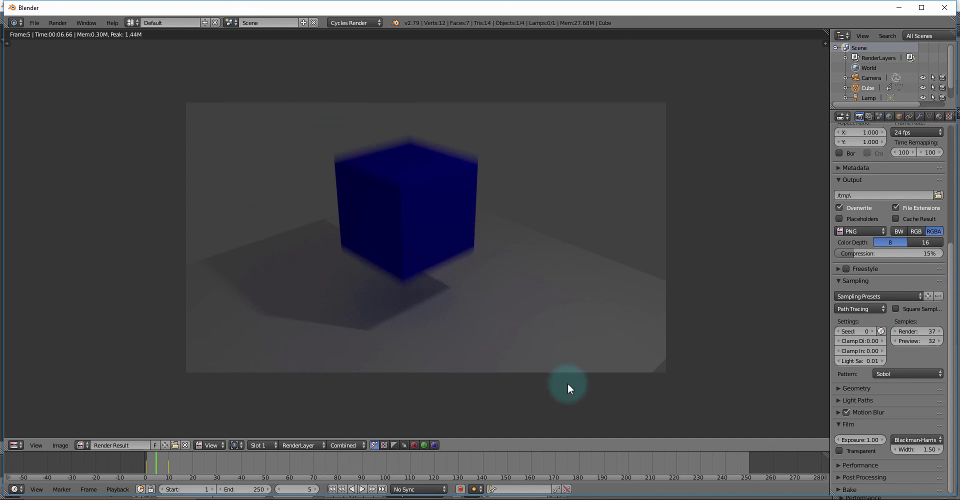
# Step: Set the motion blur shutter to 2.00 and render frame 5 of the moving cube
pyautogui.click(838, 412)
pyautogui.scroll(-3, 850, 404)
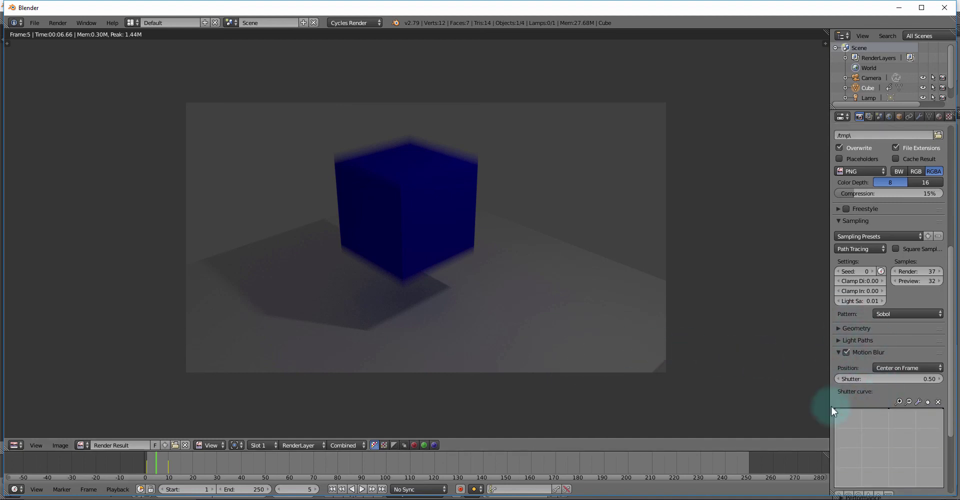
pyautogui.click(893, 380)
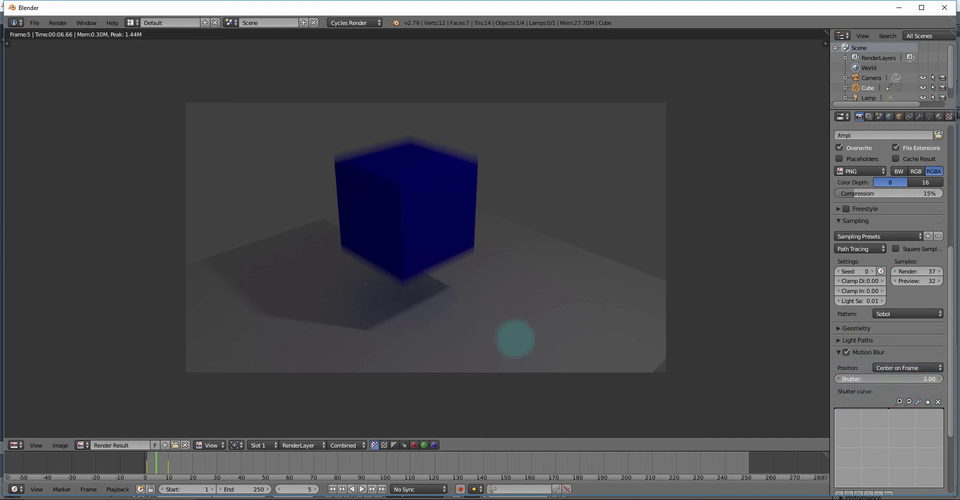
pyautogui.write('2')
pyautogui.press('Return')
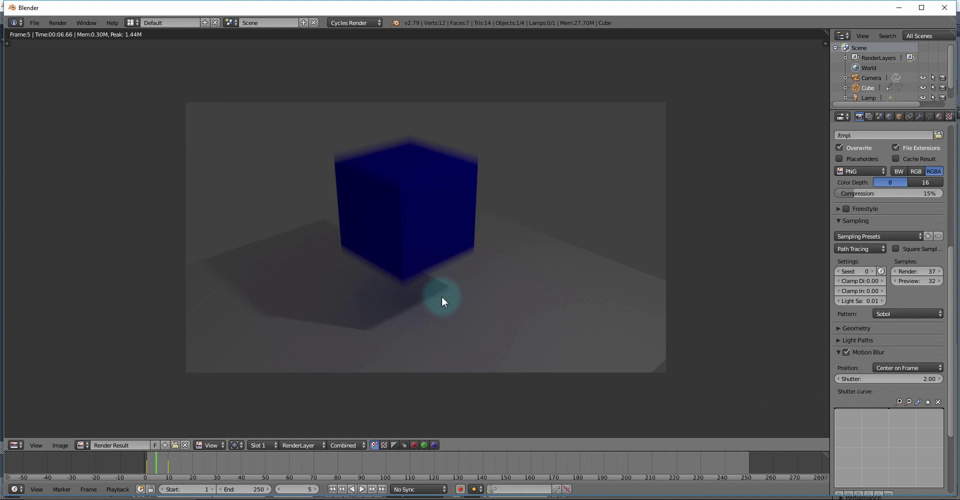
pyautogui.press('F12')
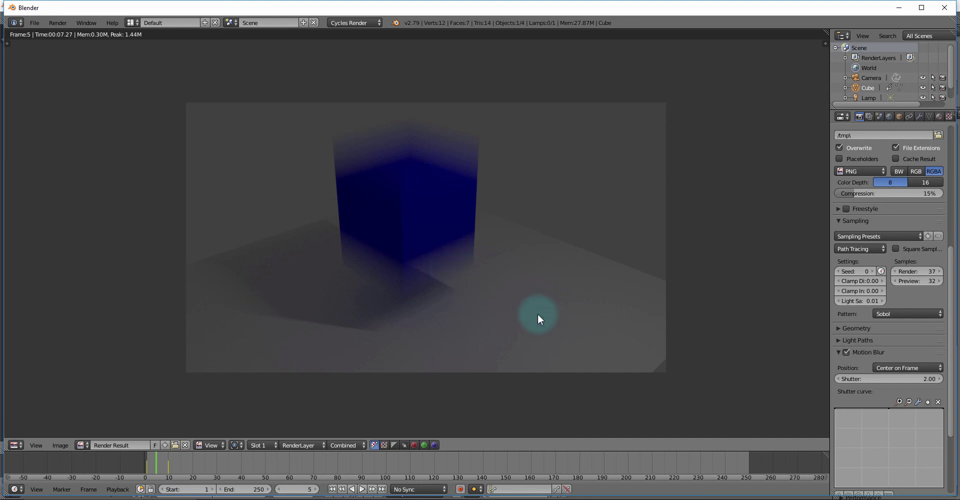
# Step: Lower the motion blur shutter to 0.48 and render frame 5 again
pyautogui.moveTo(929, 379); pyautogui.dragTo(845, 379)
pyautogui.press('F12')
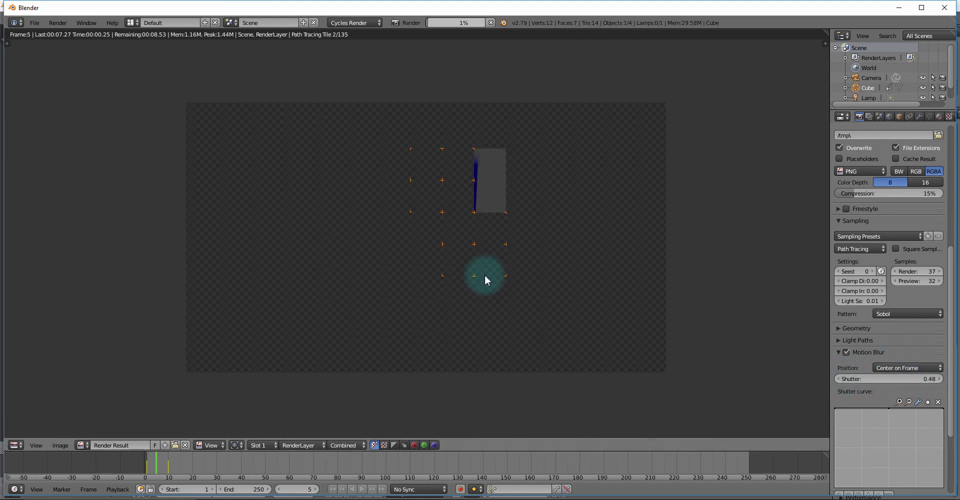